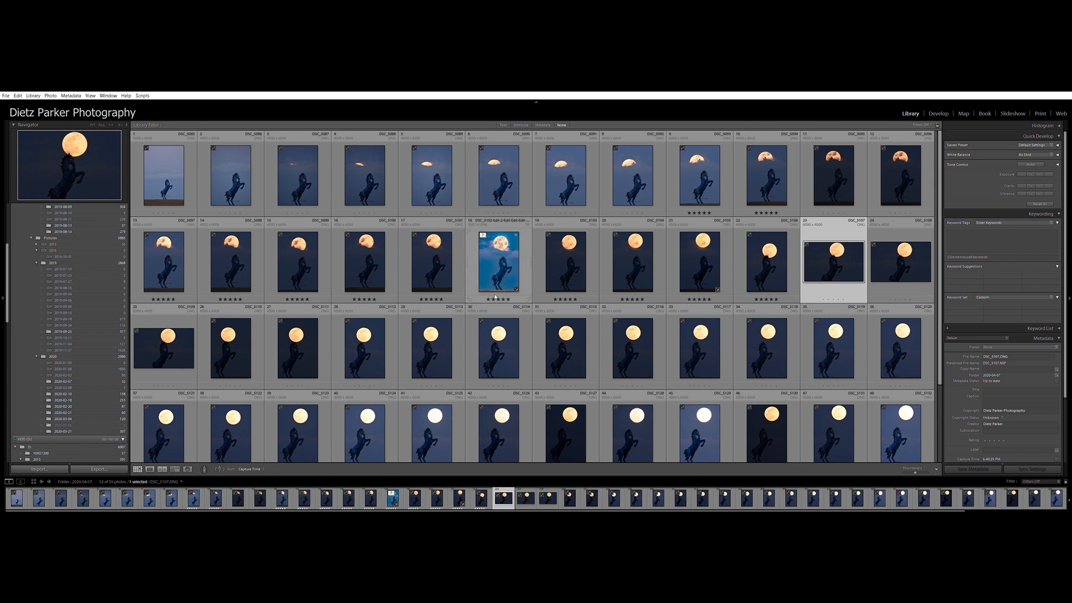
scroll(494, 310, down, 1)
scroll(494, 310, down, 3)
scroll(494, 310, up, 3)
scroll(494, 310, down, 3)
scroll(494, 310, up, 3)
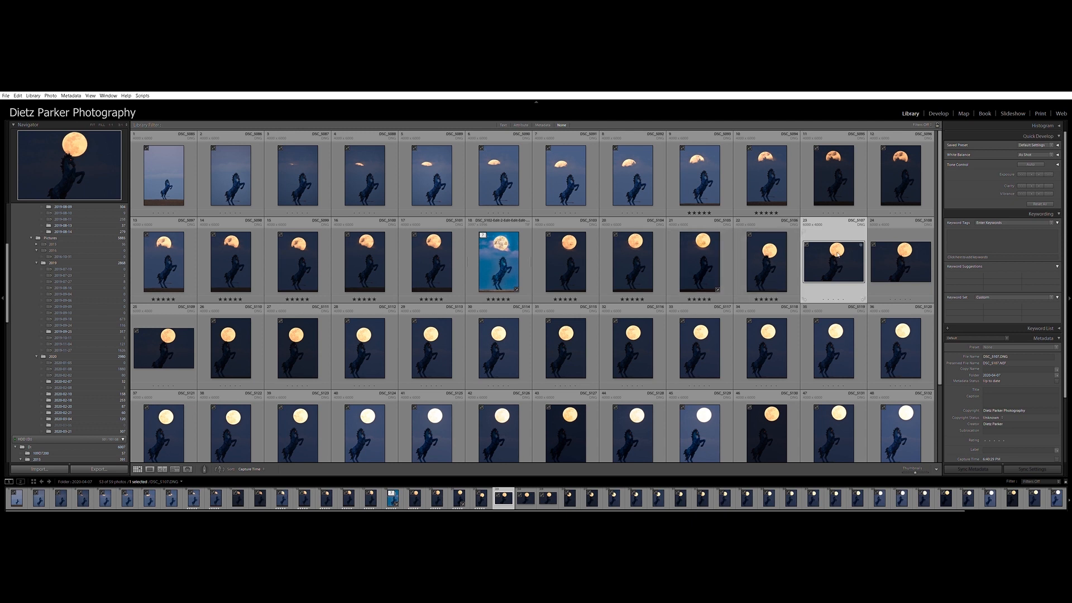
Open the selected moon and horse statue photo for developing and raise its exposure to +1.40.
click(943, 109)
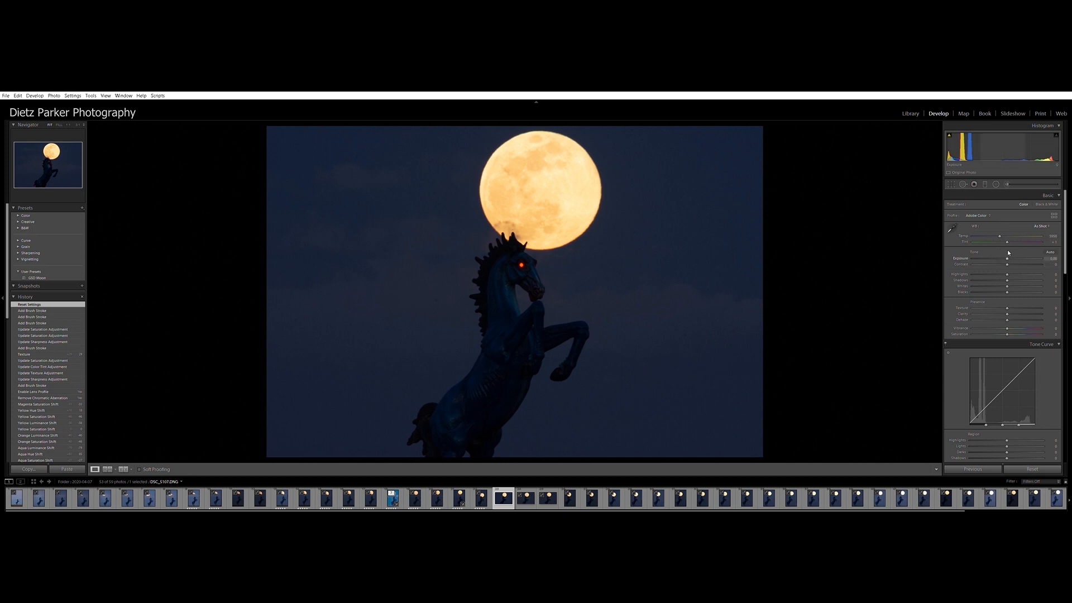
drag(1007, 252, 1017, 253)
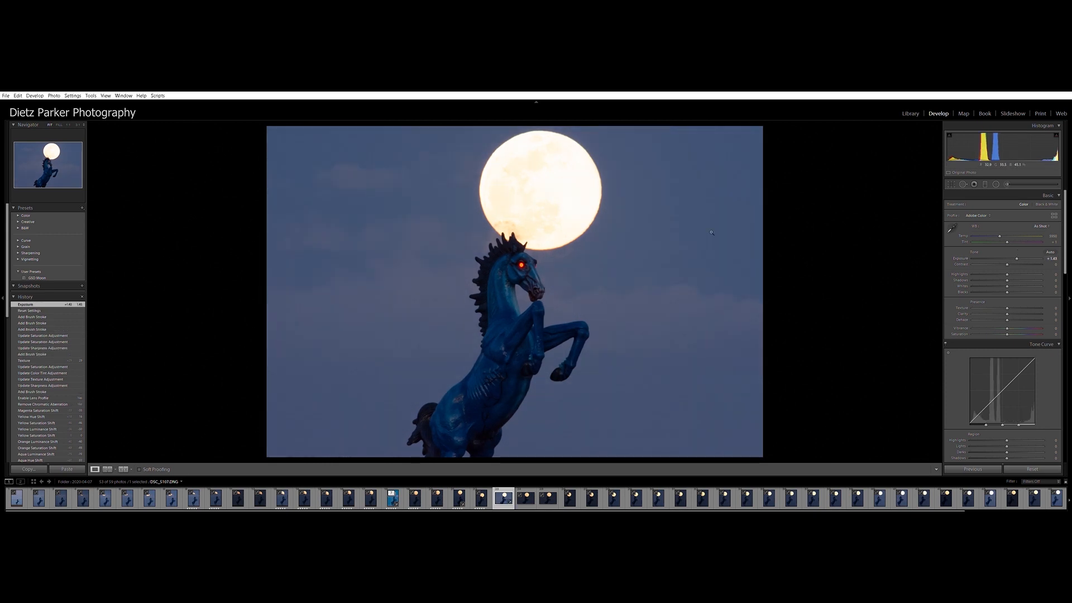
Add a radial filter fitted around the moon and invert its mask, checking the coverage with the mask overlay.
key(k)
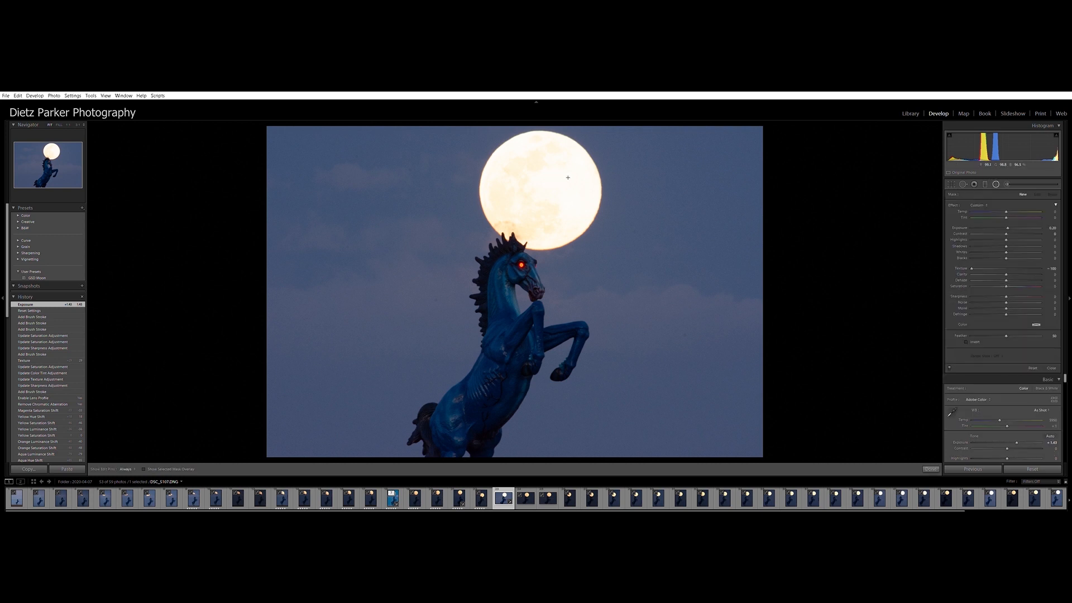
mouse_move(543, 184)
mouse_down()
mouse_move(583, 184)
mouse_move(586, 168)
mouse_move(602, 244)
mouse_up()
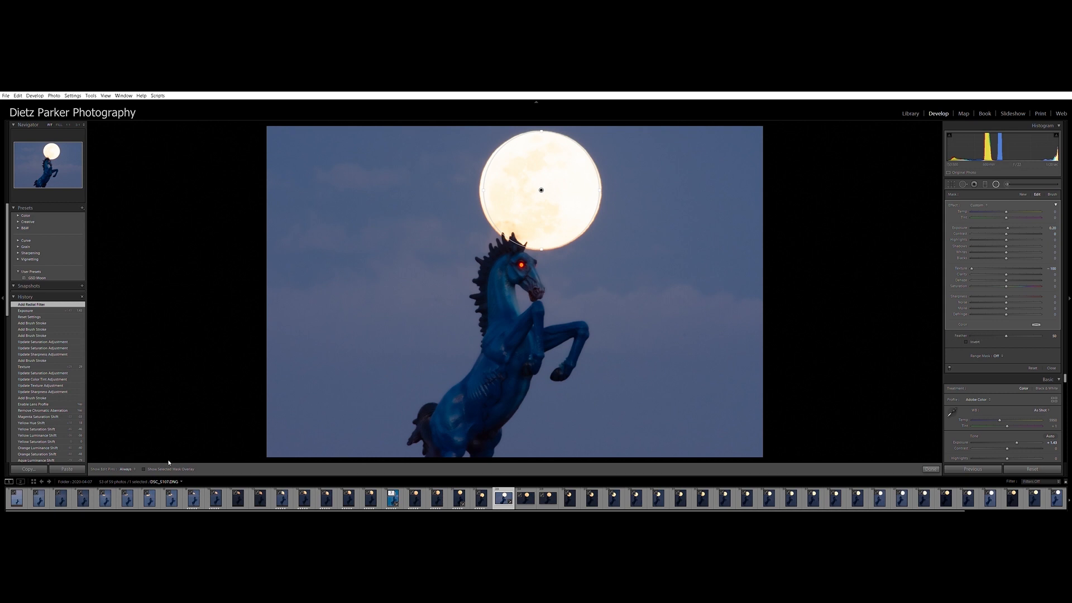
key(o)
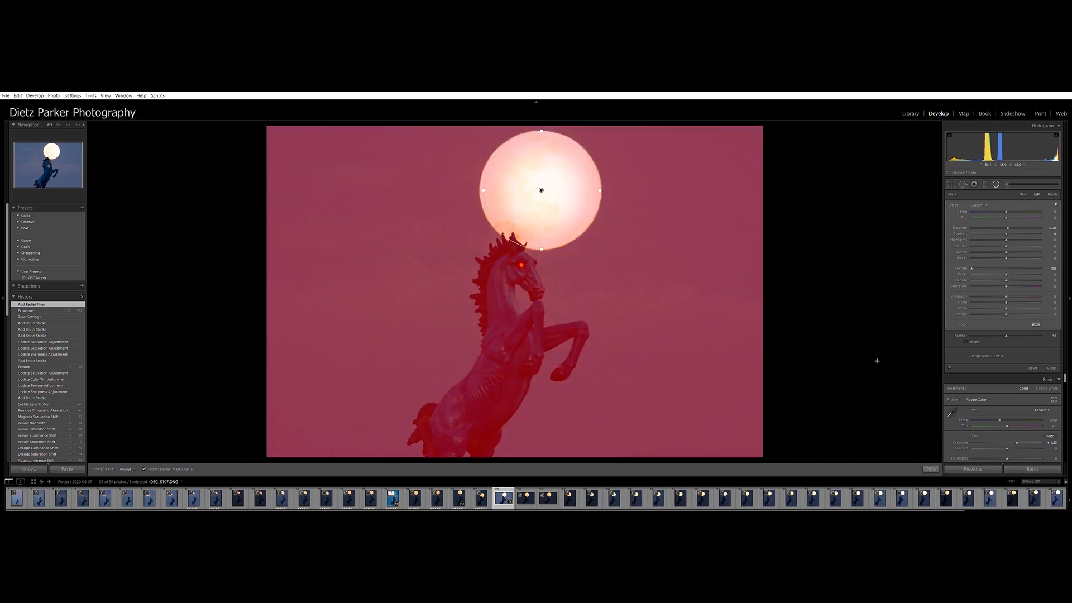
click(972, 341)
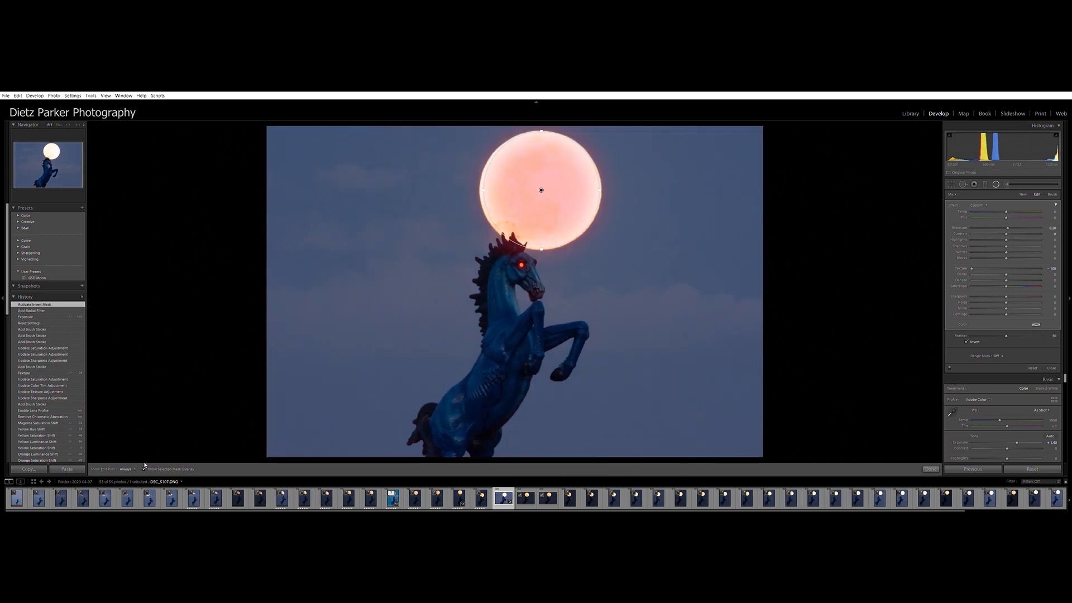
click(144, 468)
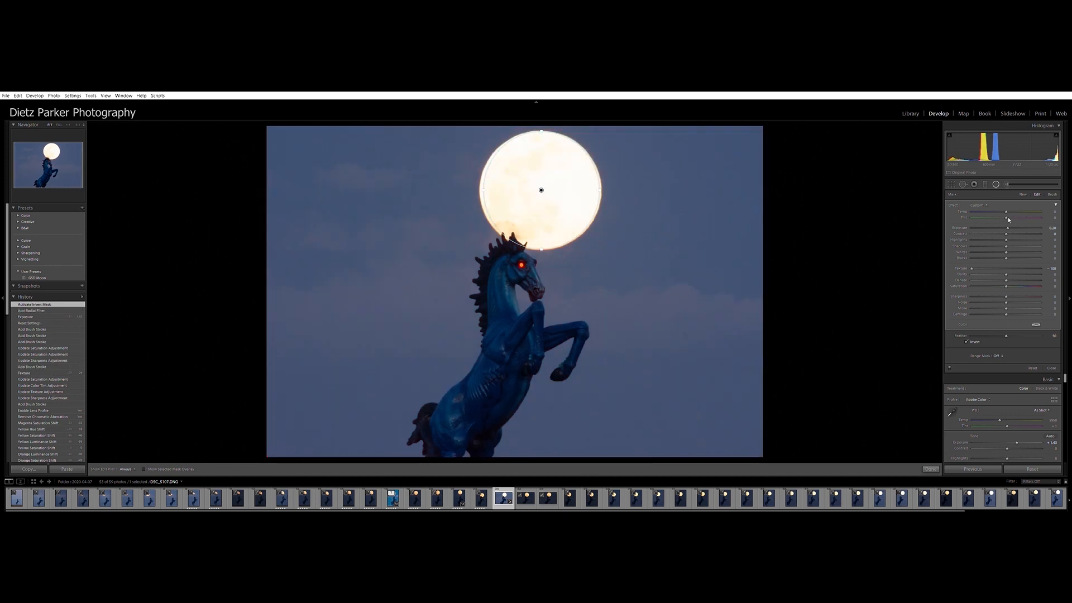
Lower the moon filter's exposure, contrast, highlights and shadows, and reset its texture to 0.
mouse_move(1008, 221)
mouse_down()
mouse_move(979, 228)
mouse_move(1002, 235)
mouse_up()
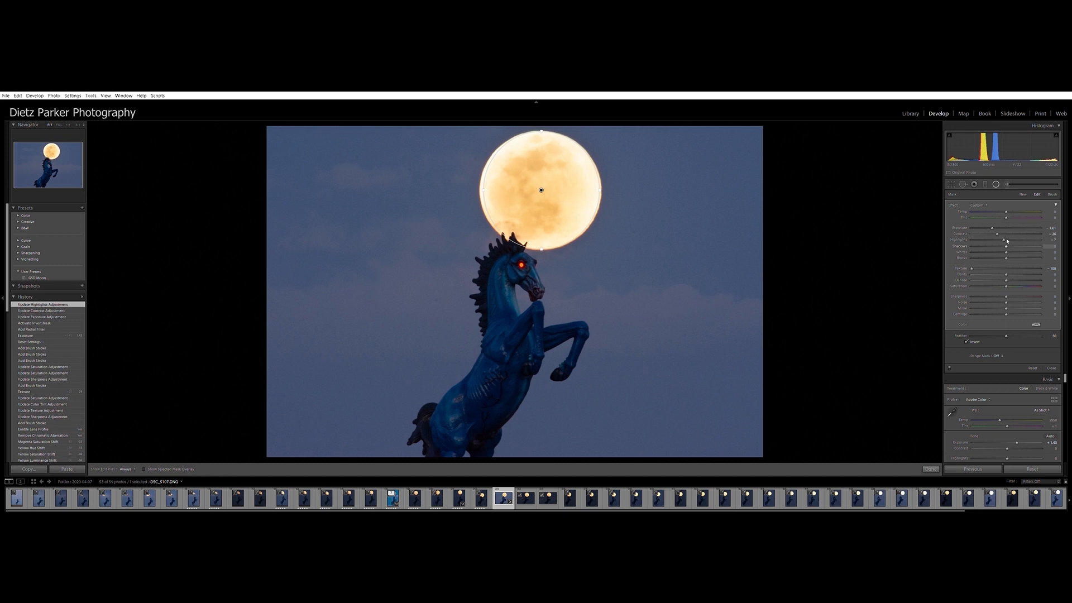
drag(997, 240, 998, 240)
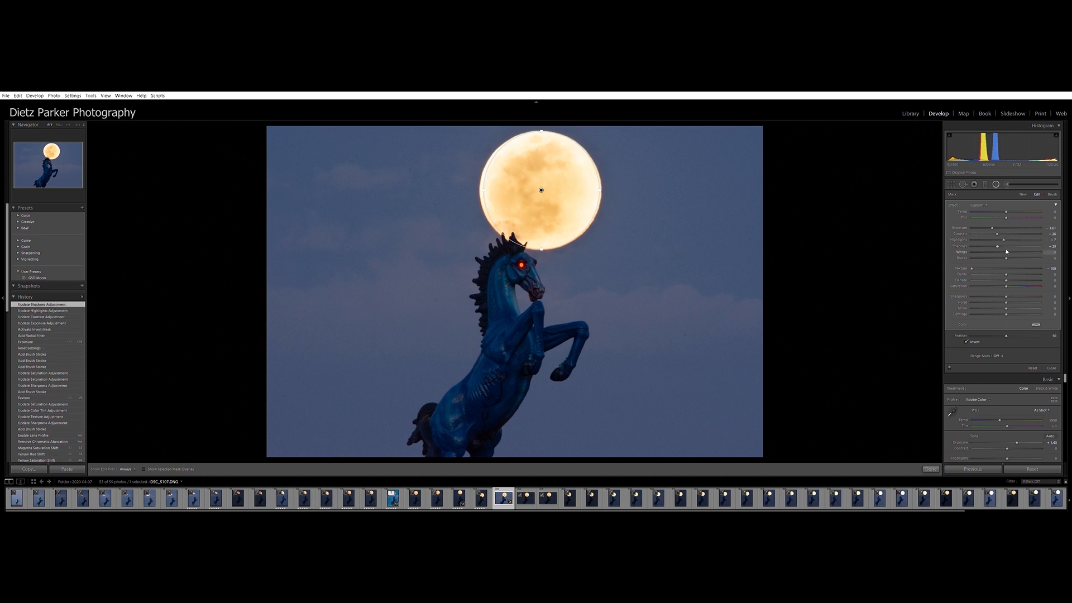
double_click(960, 268)
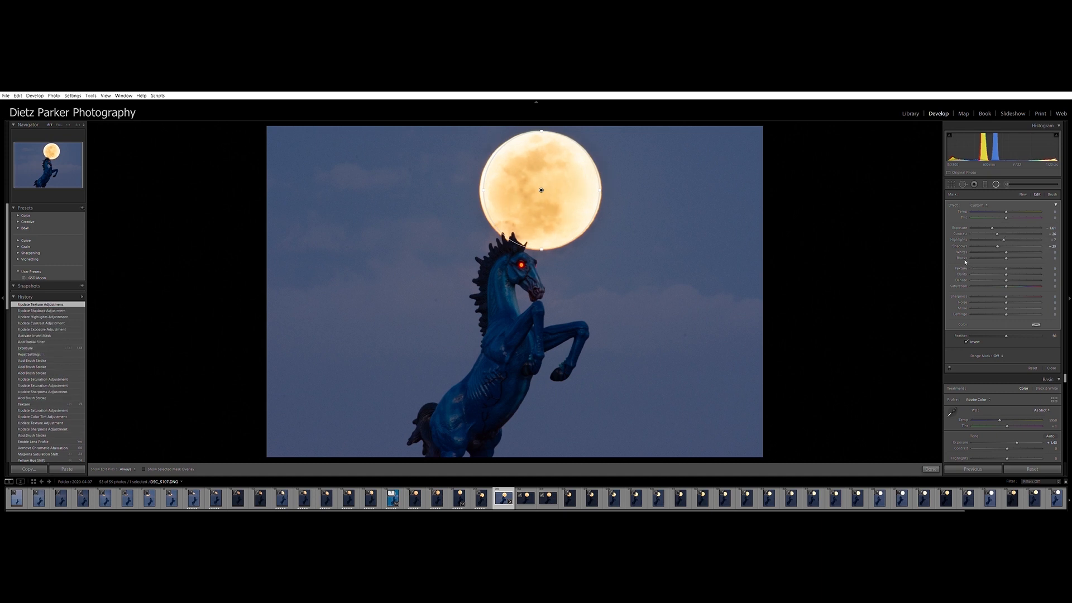
Raise the moon filter's clarity, dehaze and saturation, cool its color temperature, and finish the radial filter.
mouse_move(1016, 271)
mouse_down()
mouse_move(1026, 272)
mouse_move(1018, 274)
mouse_up()
drag(1002, 207, 986, 206)
drag(1009, 283, 1015, 280)
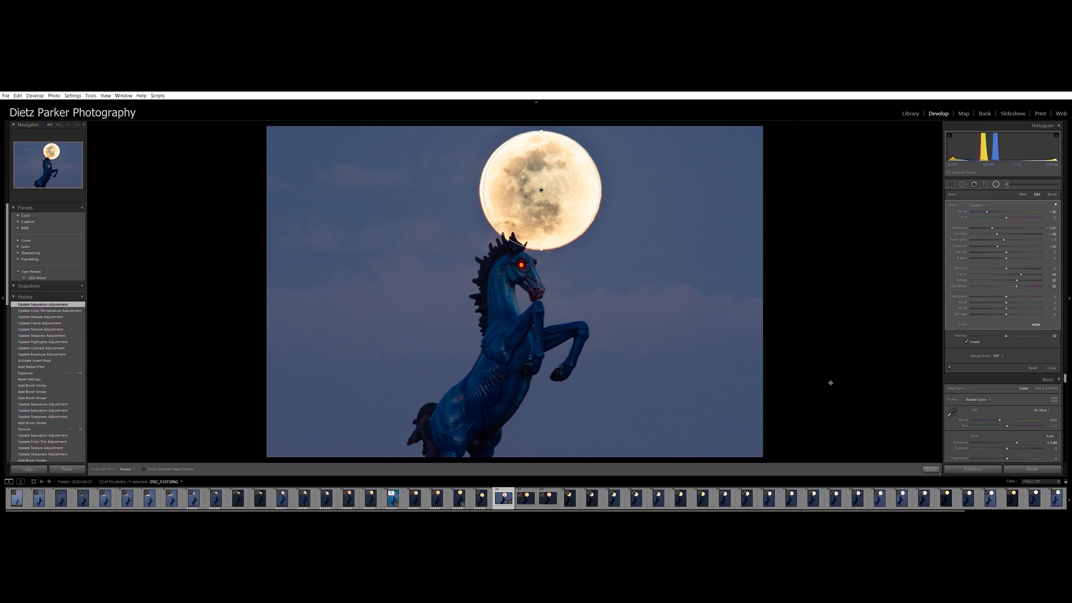
click(931, 468)
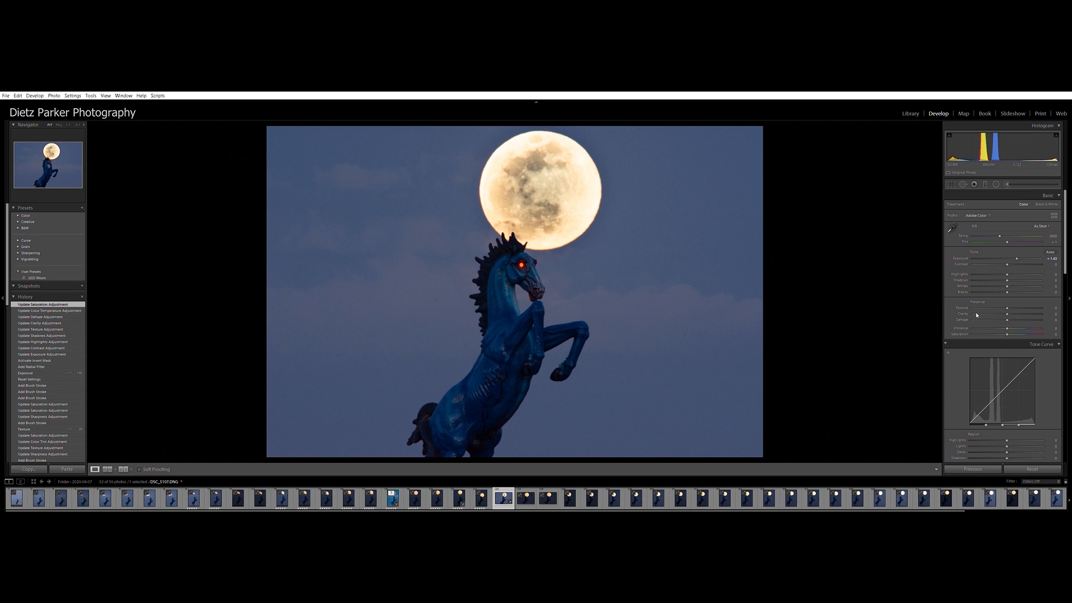
Enable chromatic aberration removal while inspecting the moon's edge and the statue's head up close.
click(540, 232)
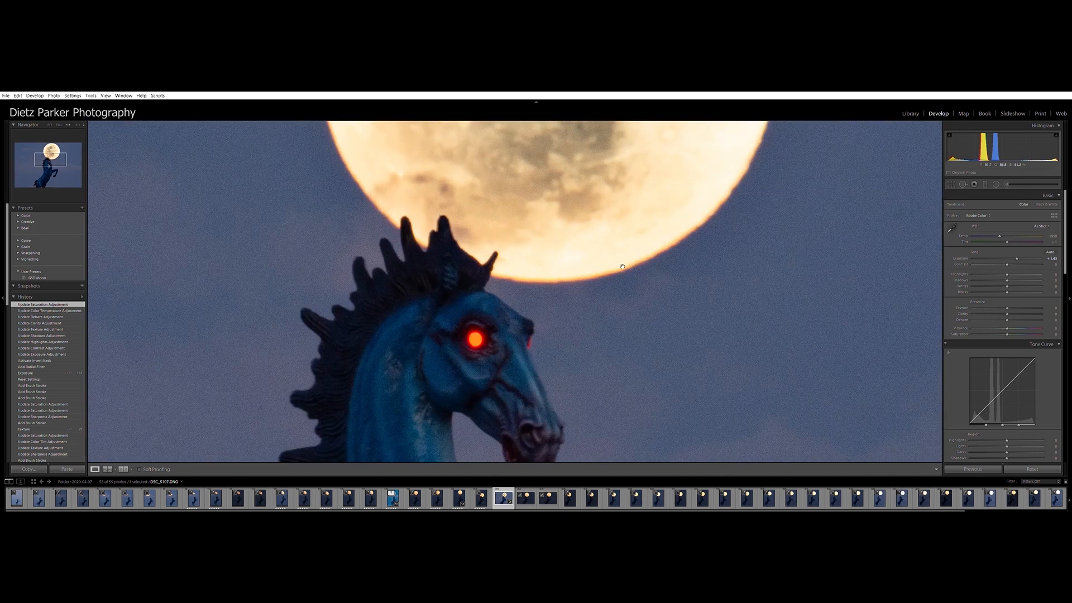
scroll(963, 380, down, 10)
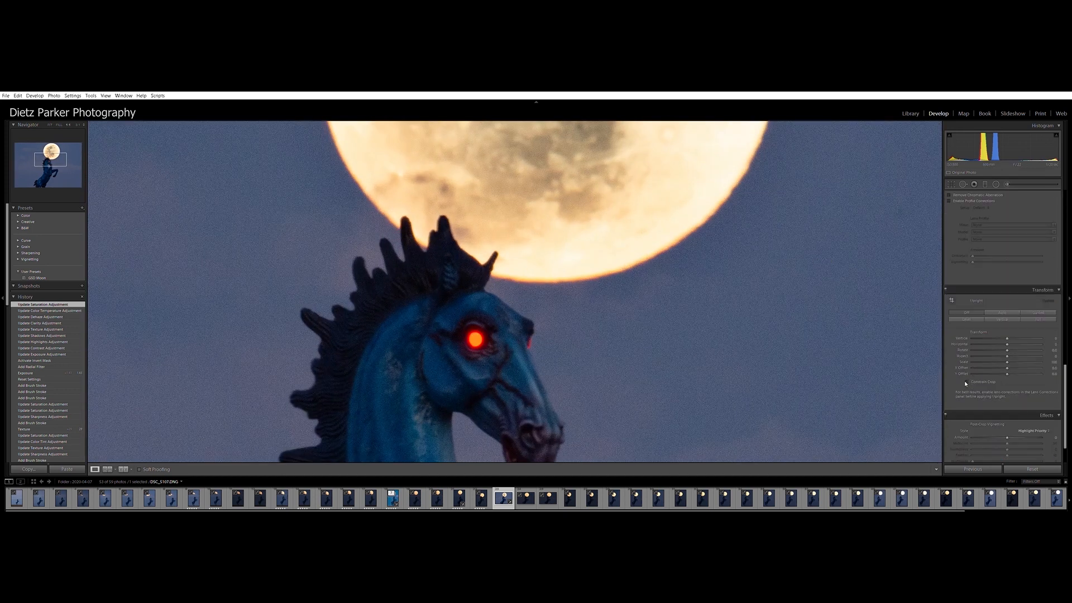
click(950, 319)
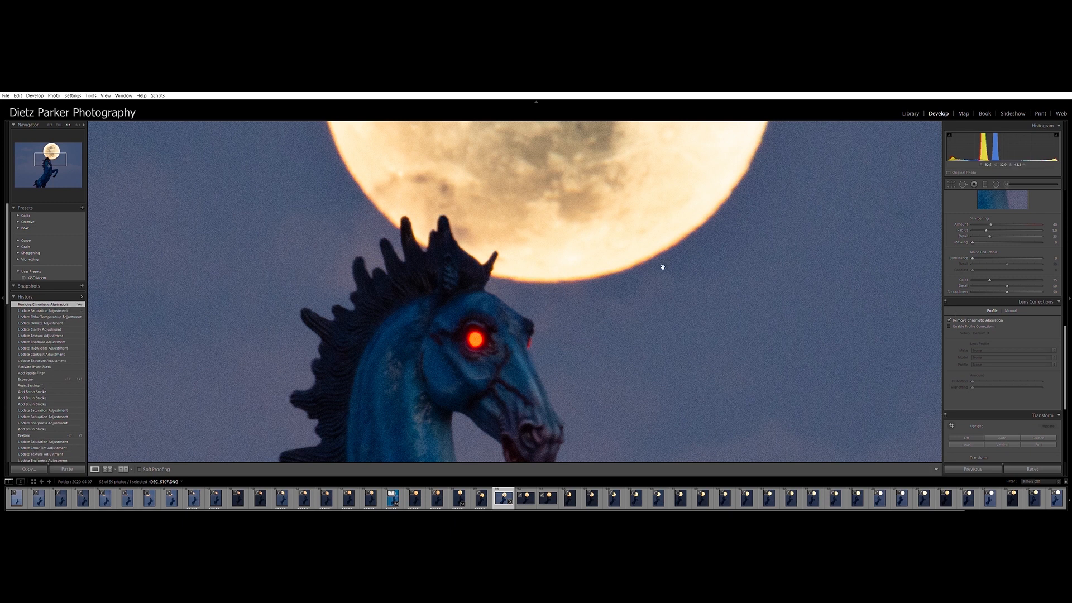
click(663, 242)
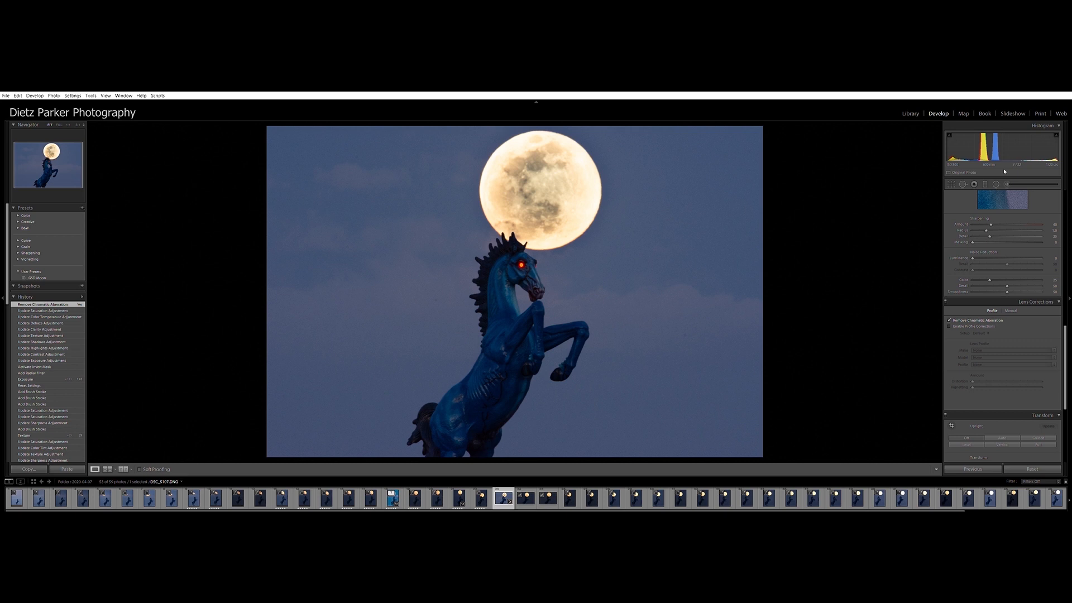
Remove nine dust spots from the sky around the moon and statue with the Spot Removal tool.
click(962, 184)
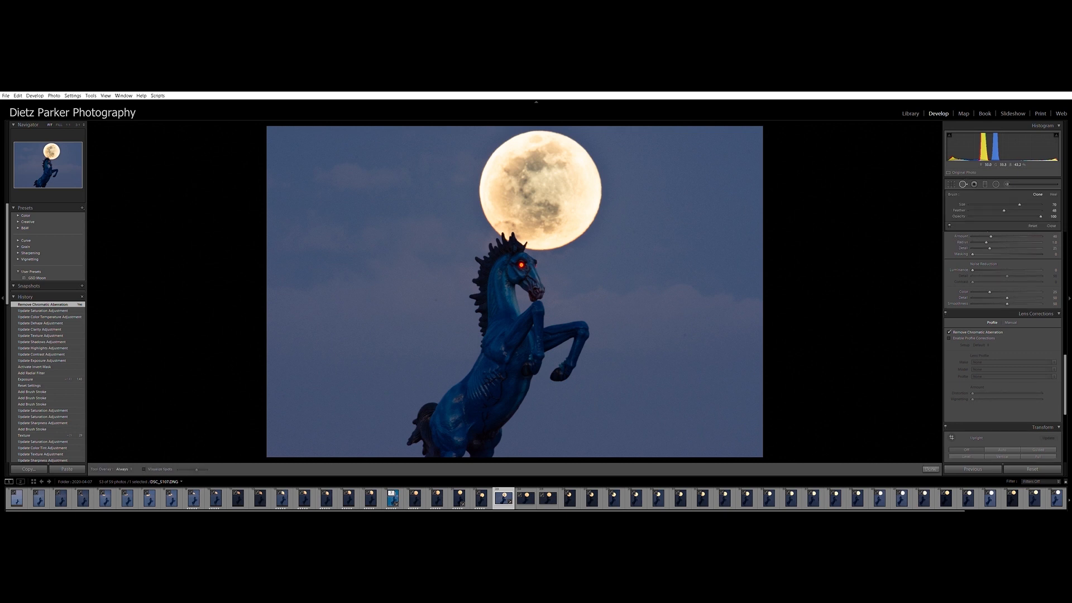
click(685, 333)
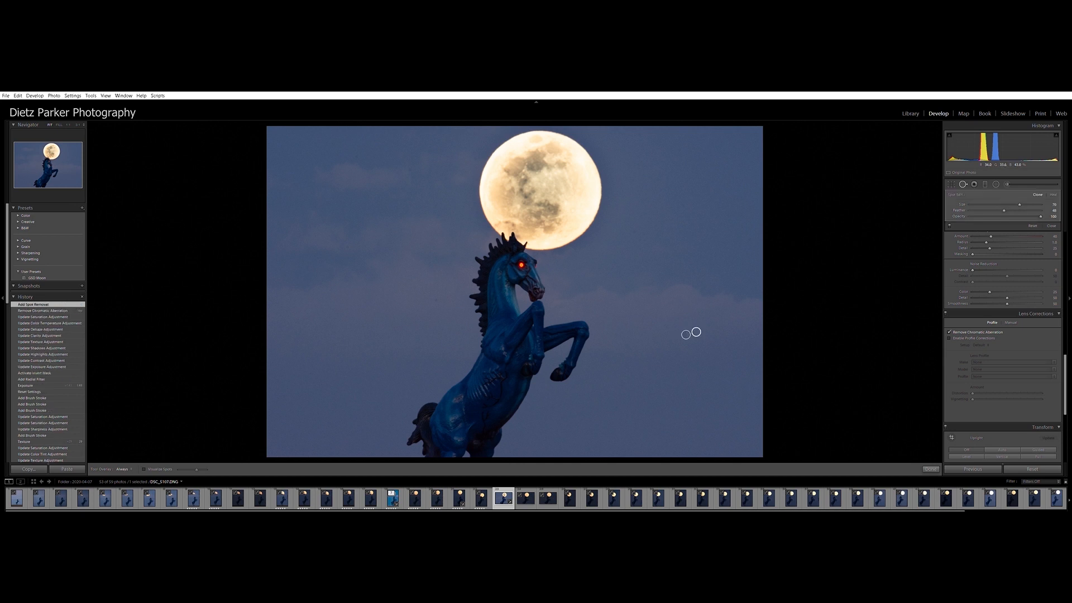
click(431, 309)
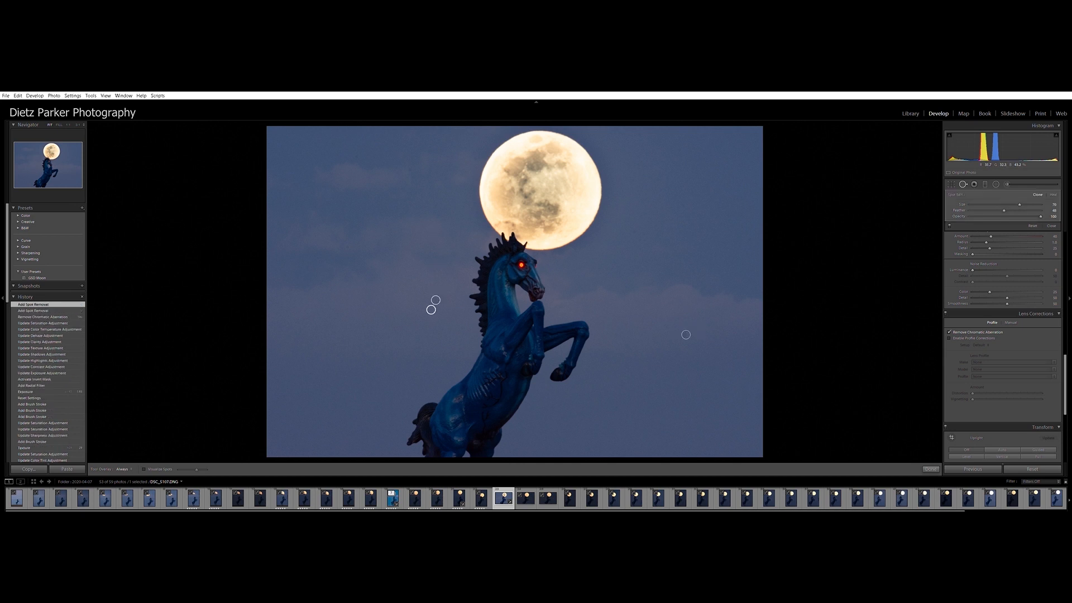
click(411, 168)
click(356, 154)
click(350, 160)
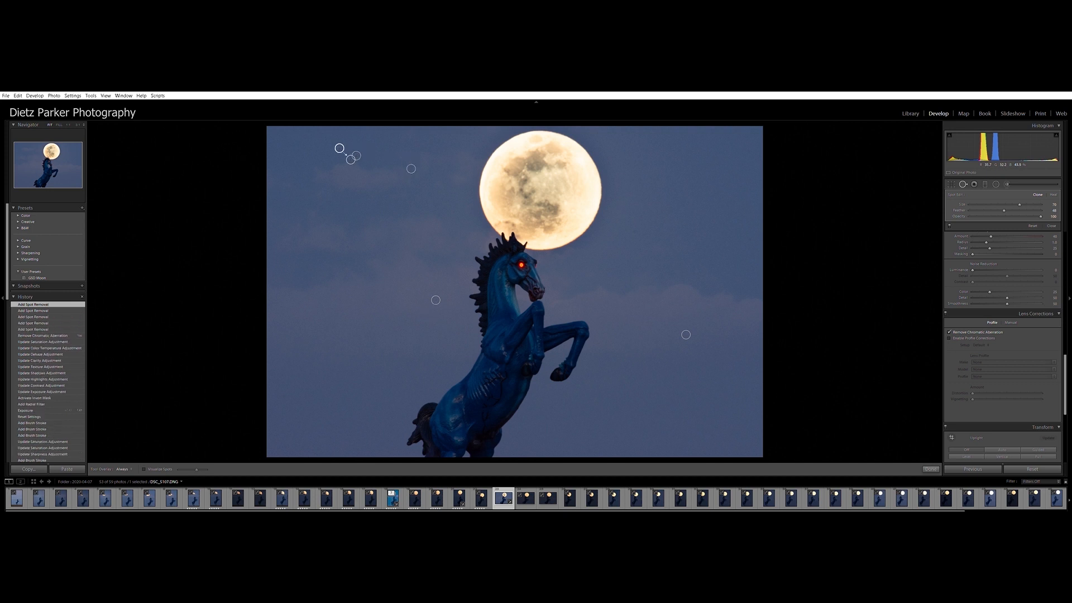
click(671, 154)
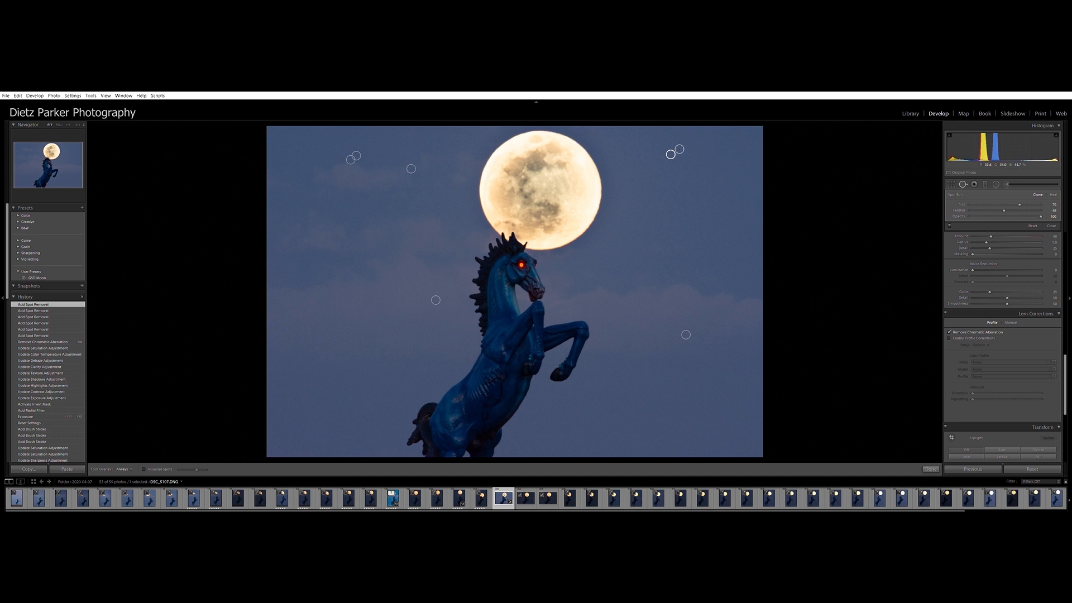
click(632, 231)
click(736, 237)
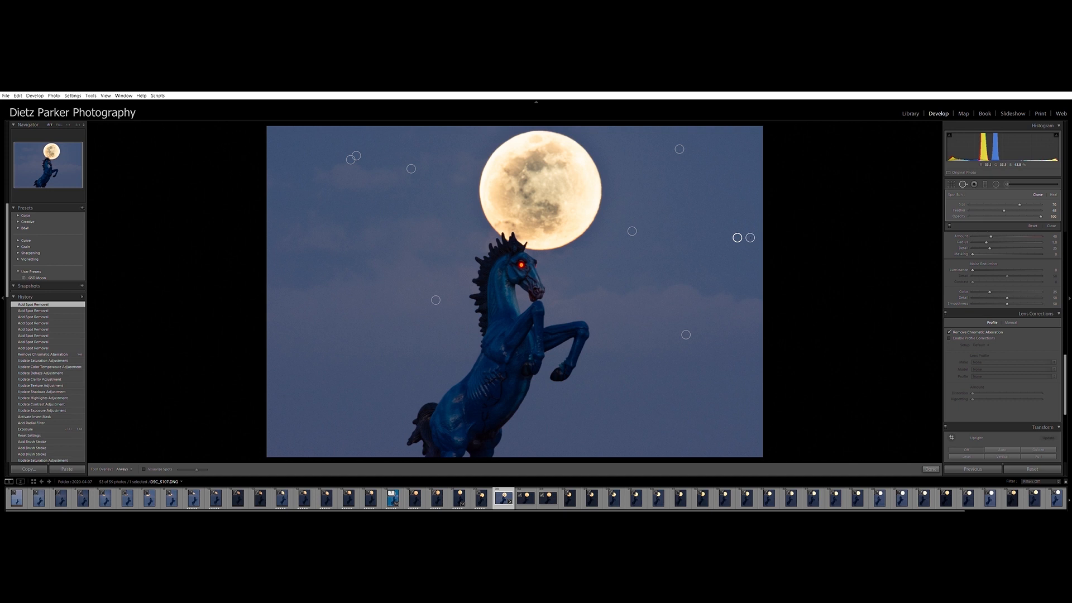
click(348, 246)
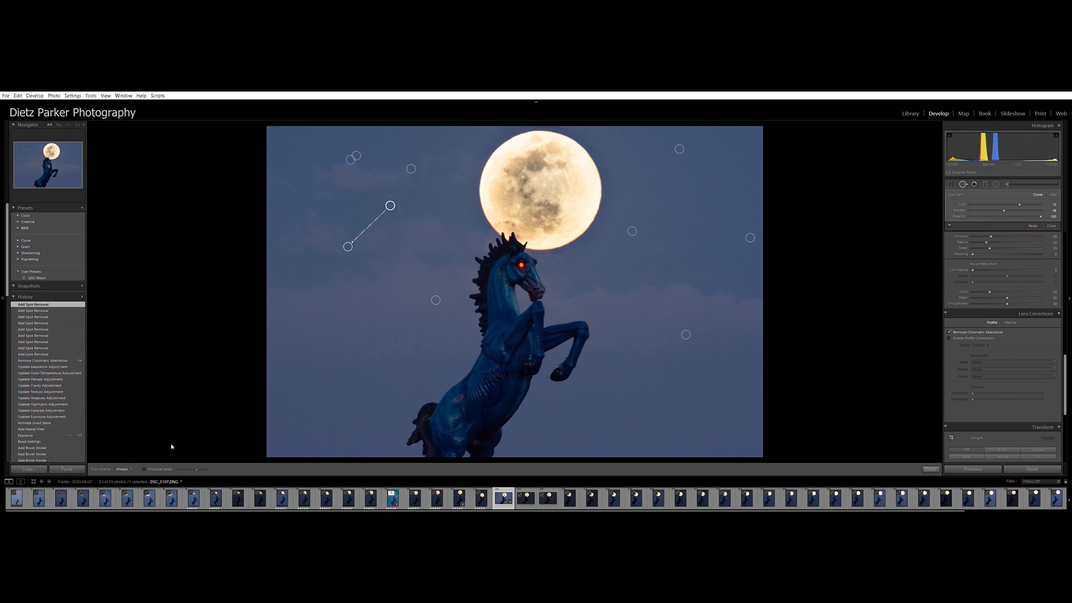
Use the spot visualization at a raised threshold to remove another spot in the sky behind the horse, and finish spot removal.
click(143, 469)
drag(196, 469, 202, 467)
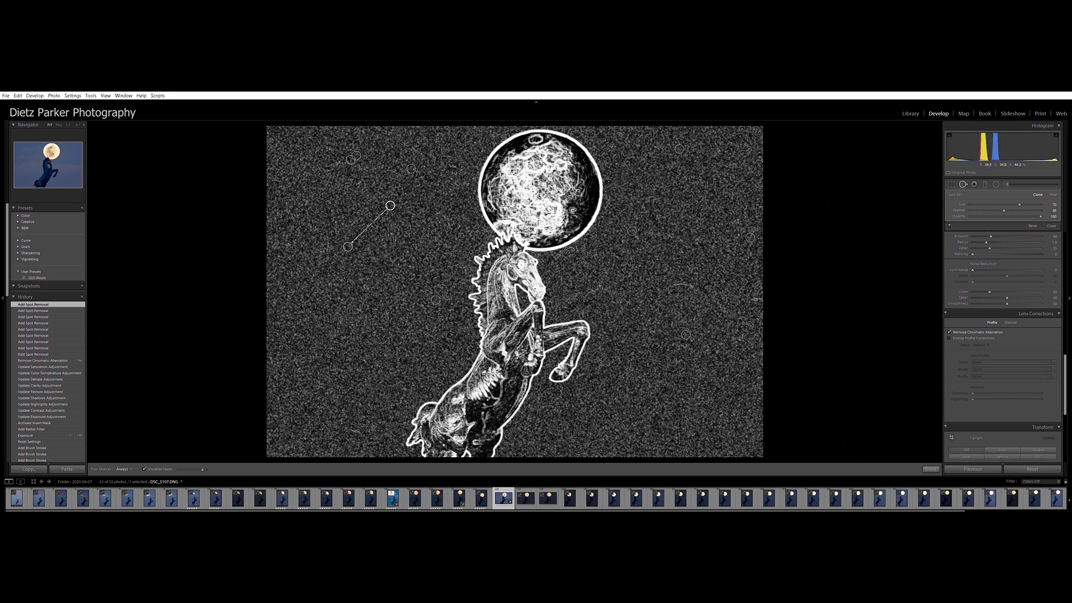
click(365, 285)
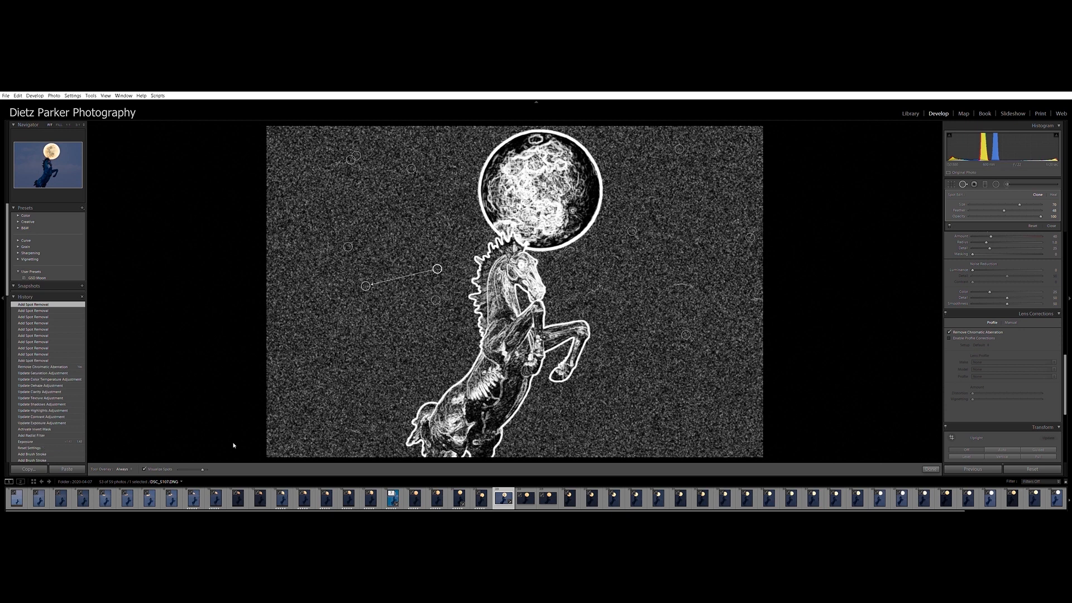
click(145, 469)
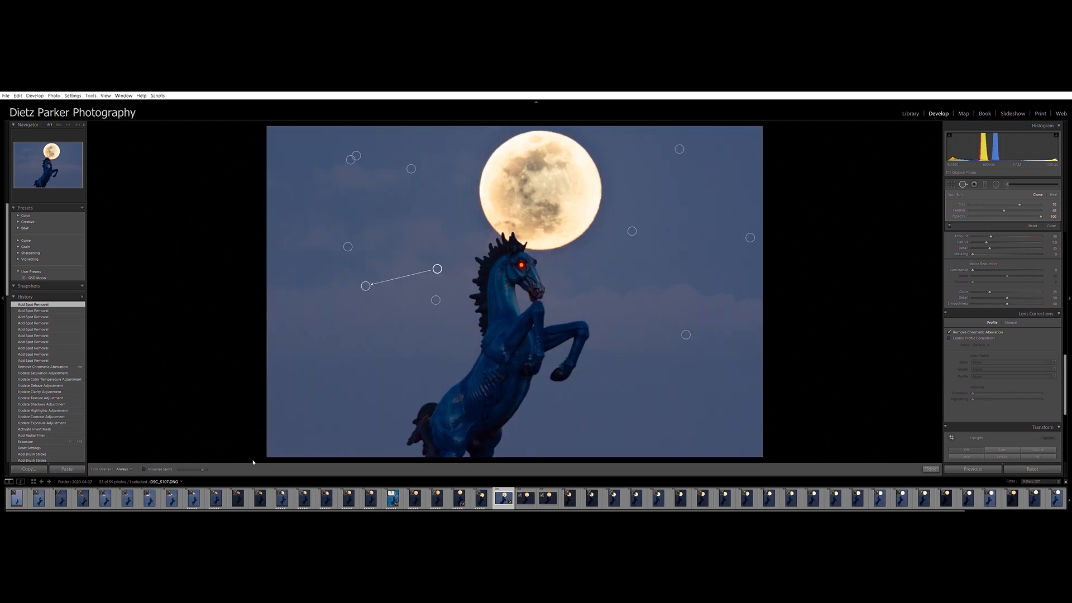
click(932, 468)
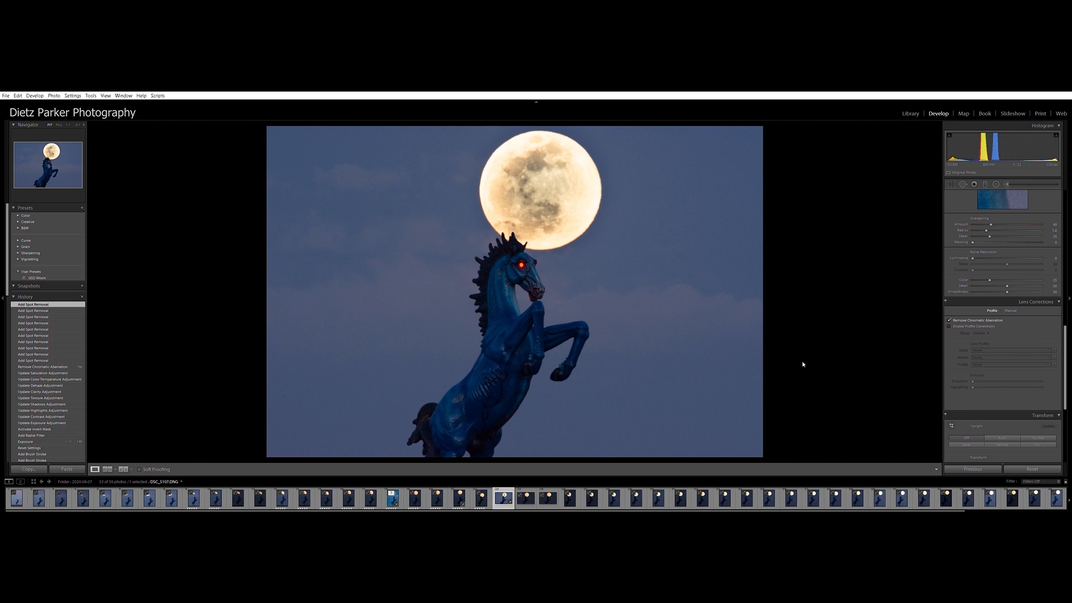
Increase the whole photo's clarity, texture and dehaze, and balance its tones with lower highlights and raised shadows, whites and blacks.
scroll(1030, 255, up, 8)
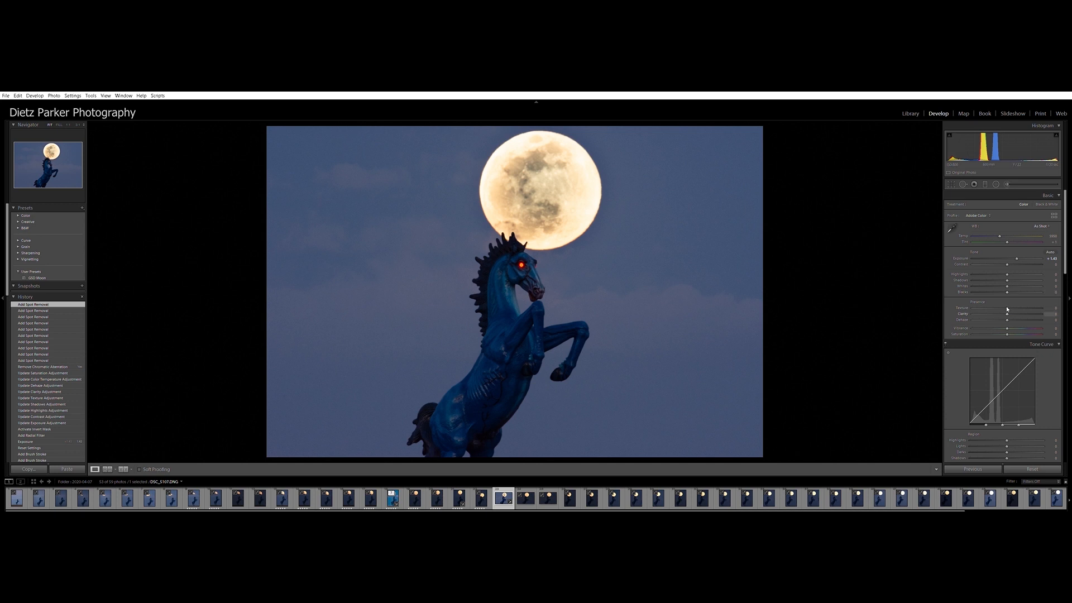
drag(1009, 308, 1018, 310)
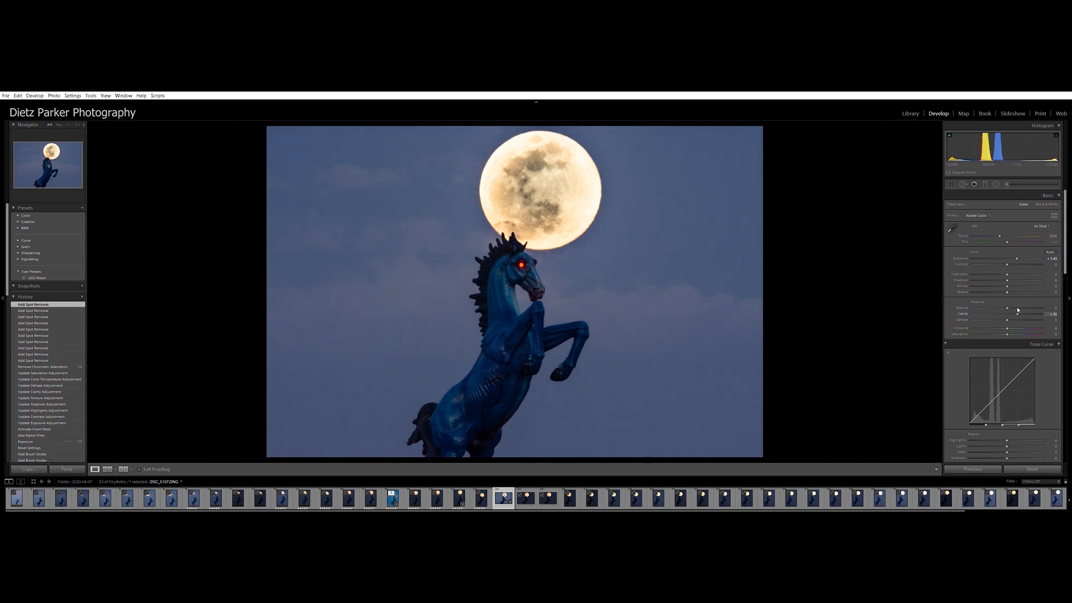
drag(1015, 310, 1045, 306)
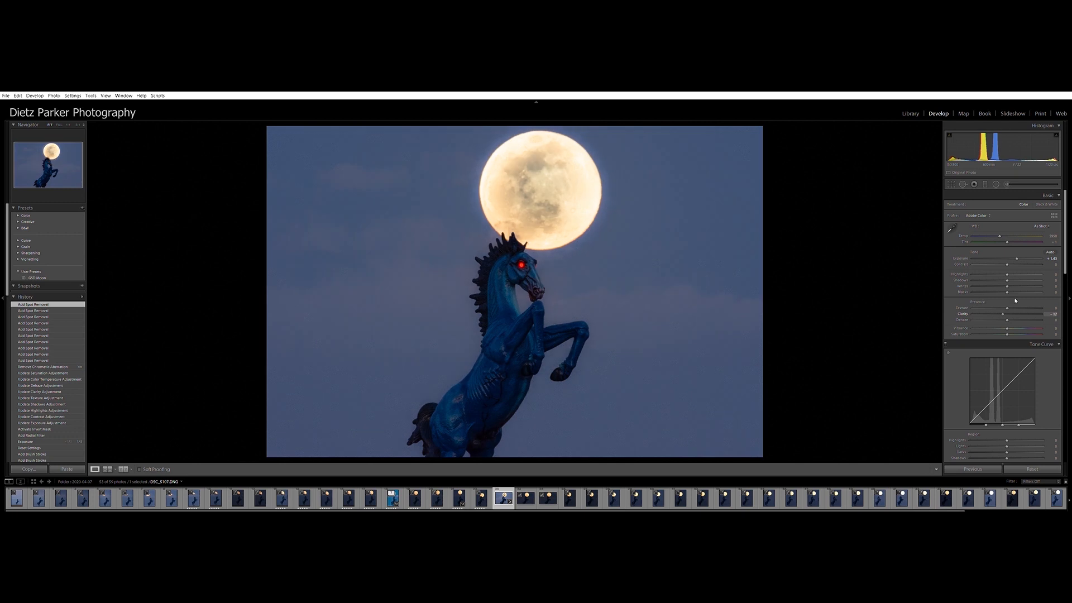
drag(1056, 298, 1016, 280)
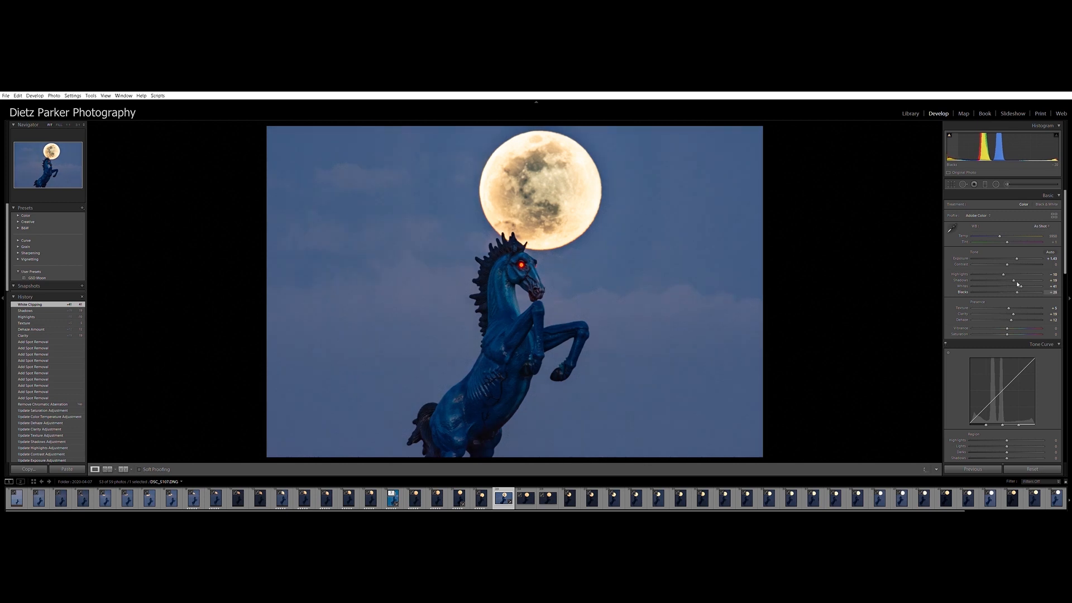
Increase the photo's vibrance and saturation and fine-tune its white balance temperature.
mouse_move(1007, 327)
mouse_down()
mouse_move(1024, 324)
mouse_move(1013, 328)
mouse_up()
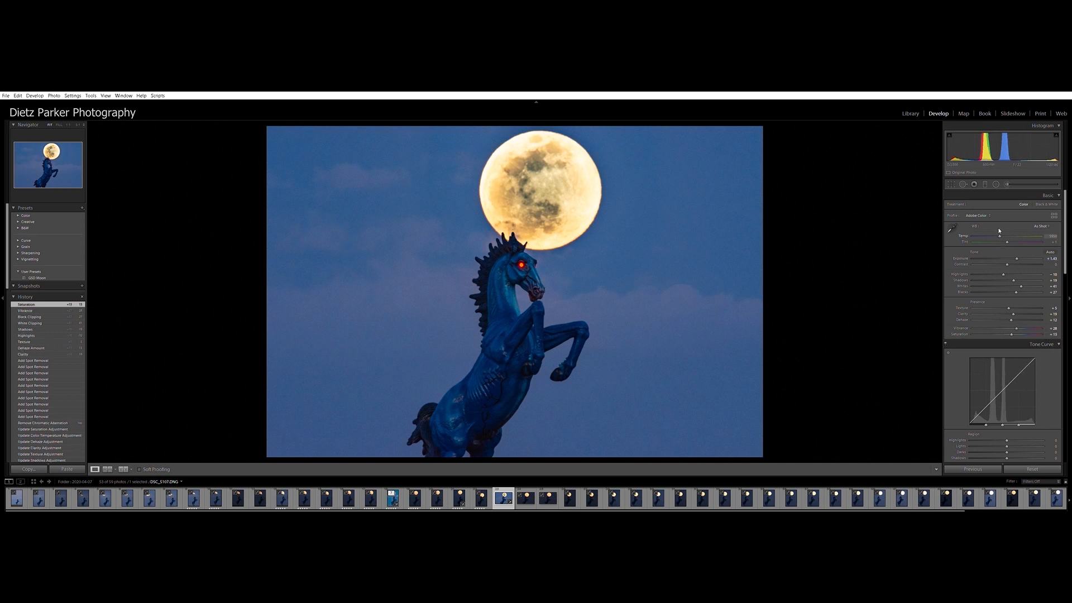
drag(992, 226, 998, 226)
Refine the moon's orange hue, saturation and luminance in the color adjustments, and lower the yellow saturation and luminance.
scroll(1048, 387, down, 4)
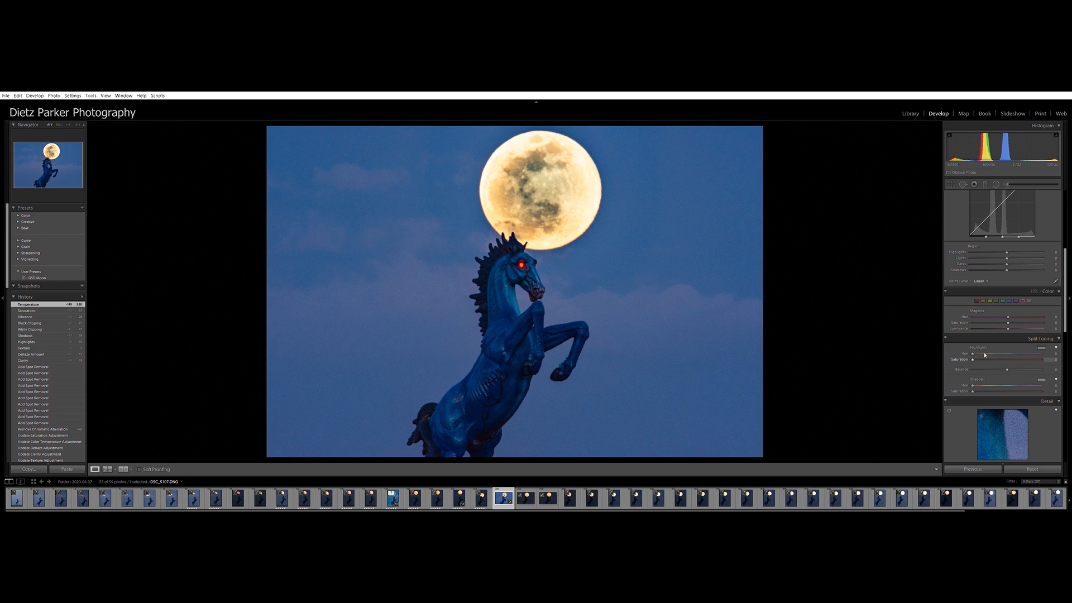
click(982, 300)
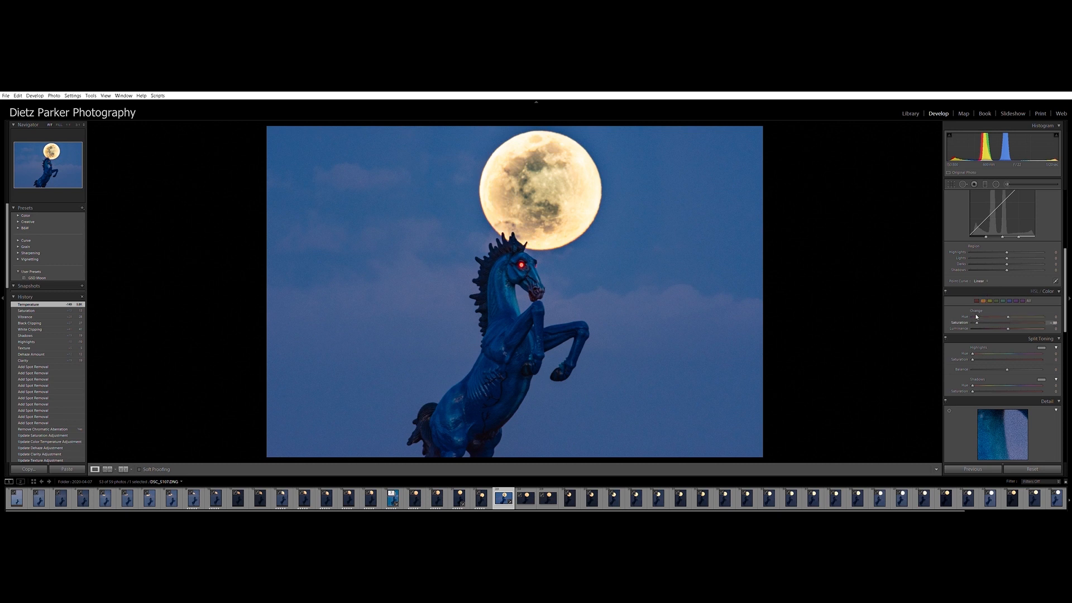
mouse_move(984, 316)
mouse_down()
mouse_move(1015, 320)
mouse_move(997, 322)
mouse_move(1003, 315)
mouse_up()
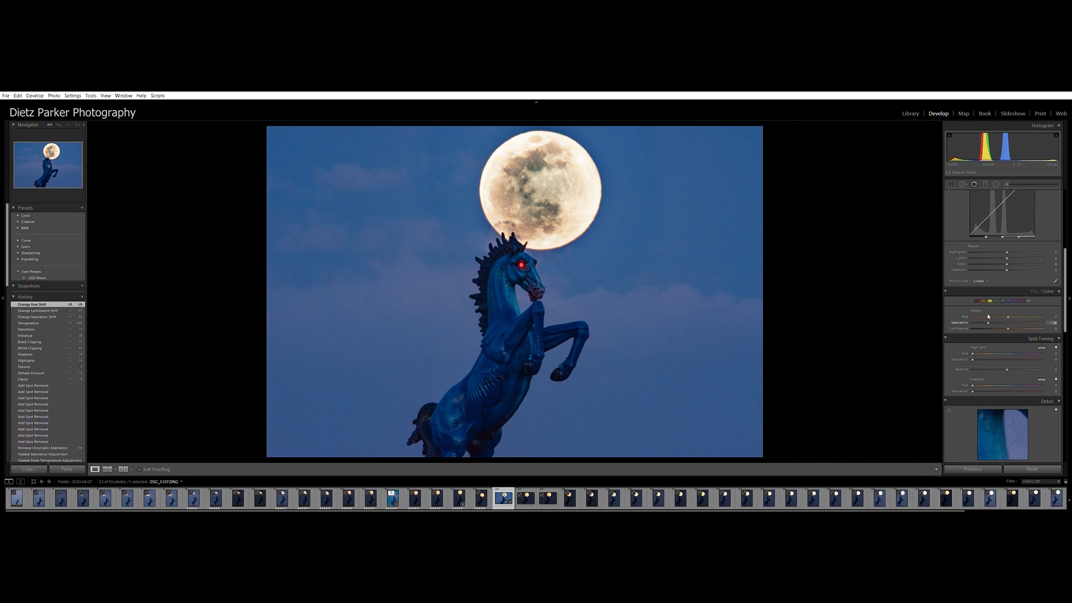
drag(1008, 328, 997, 322)
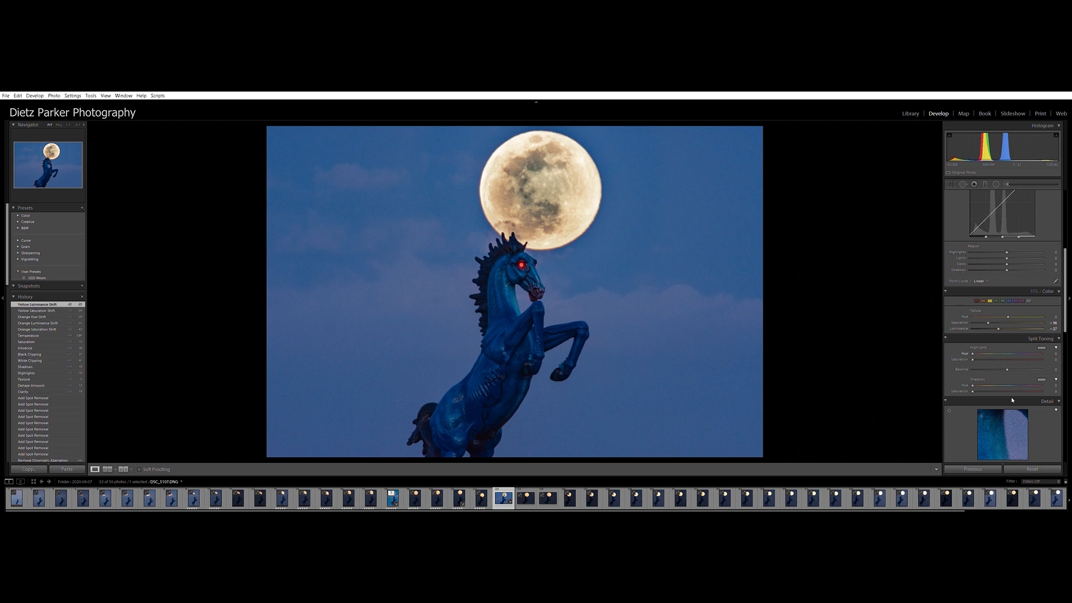
Sharpen the photo with increased amount, radius and detail, and raise the masking to limit sharpening to the edges.
scroll(1045, 427, down, 2)
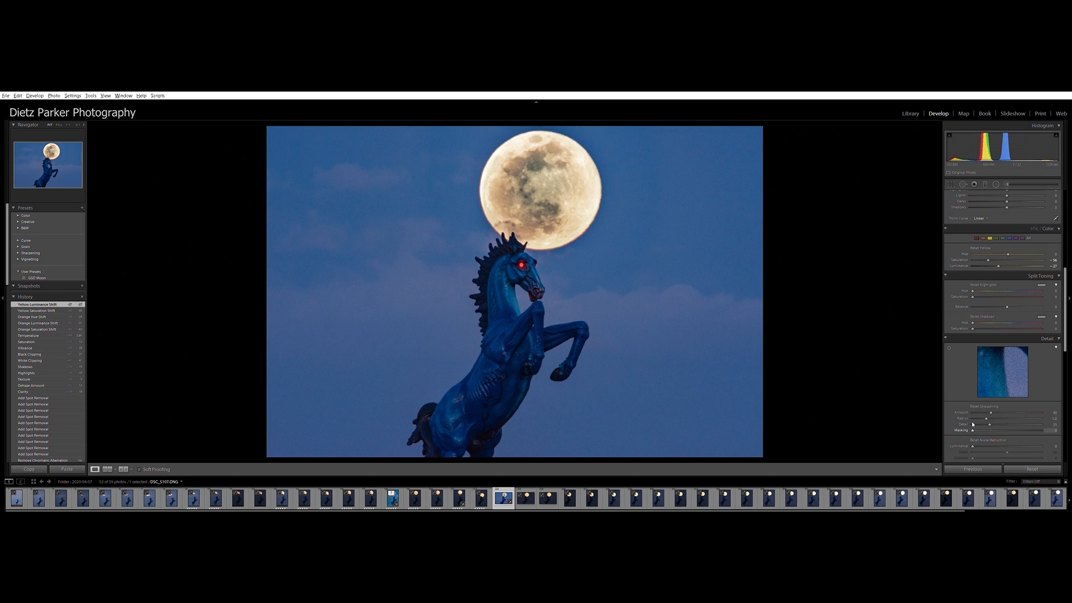
drag(971, 422, 1021, 422)
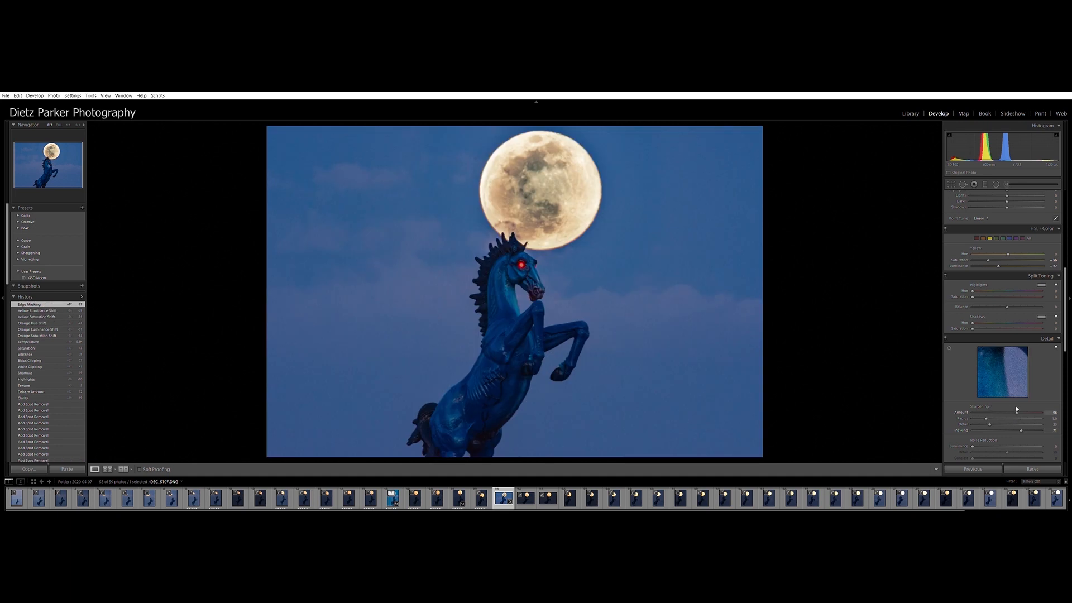
mouse_move(1029, 406)
mouse_down()
mouse_move(997, 415)
mouse_move(1018, 414)
mouse_up()
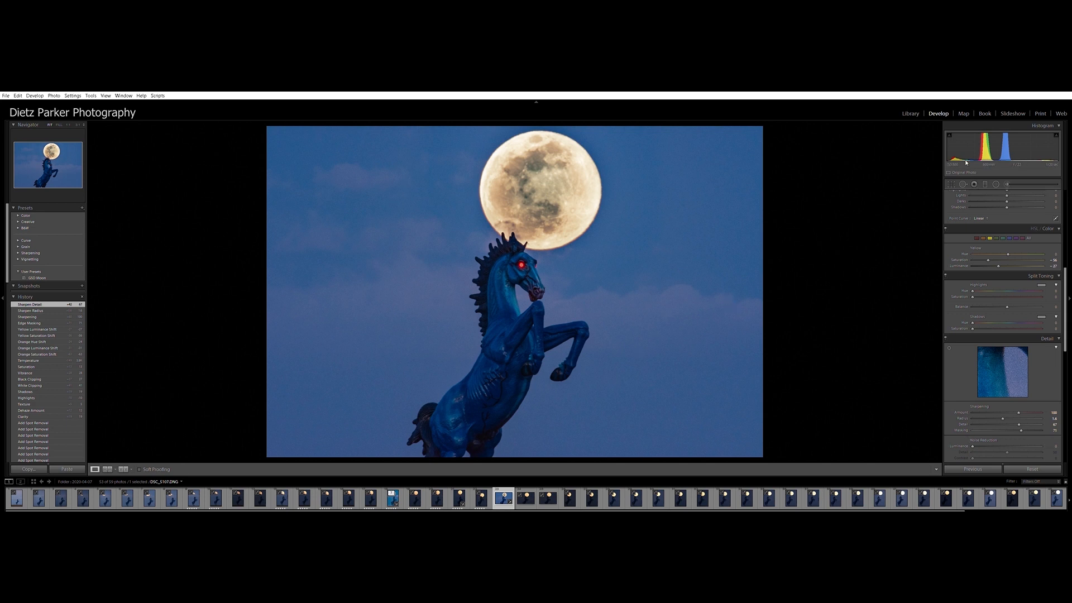
Smooth the sky's grain by raising the luminance noise reduction and lowering its detail setting, checking the result zoomed in beside the horse's legs.
click(664, 340)
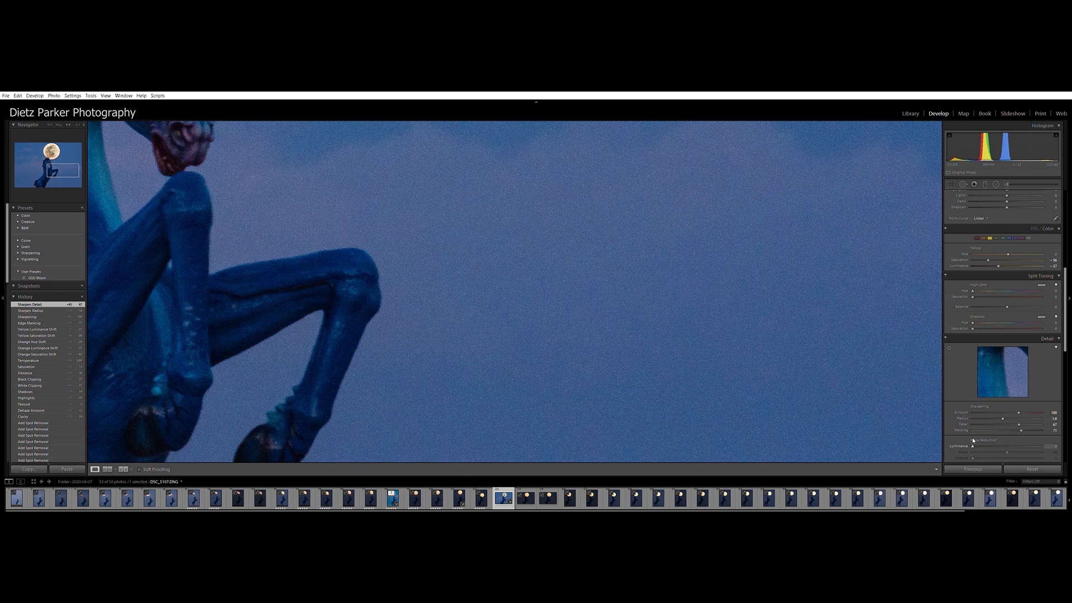
drag(1000, 446, 998, 445)
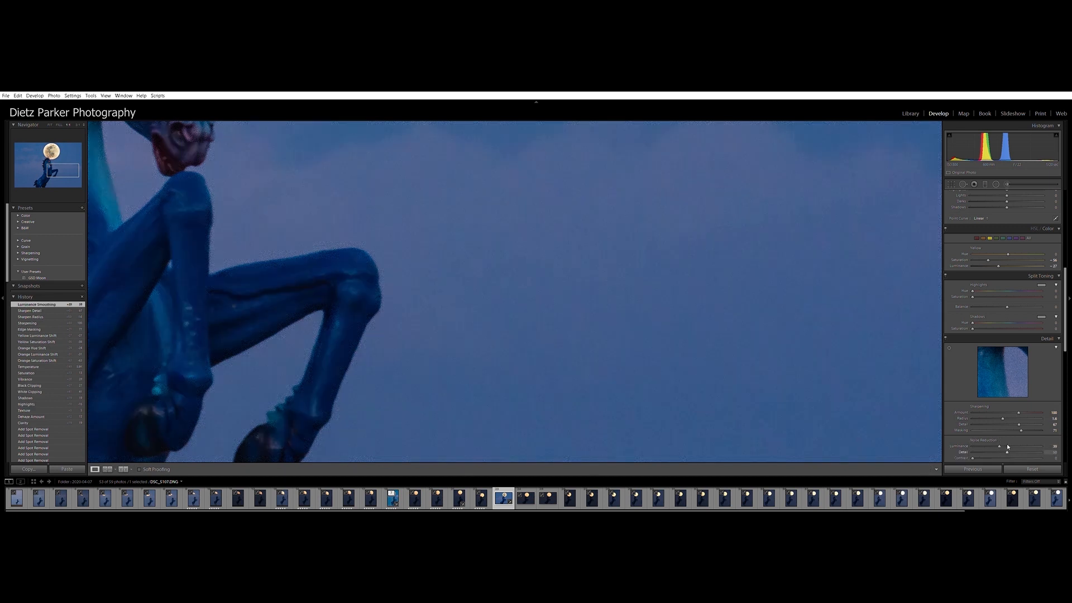
drag(989, 446, 989, 450)
drag(1006, 441, 1007, 442)
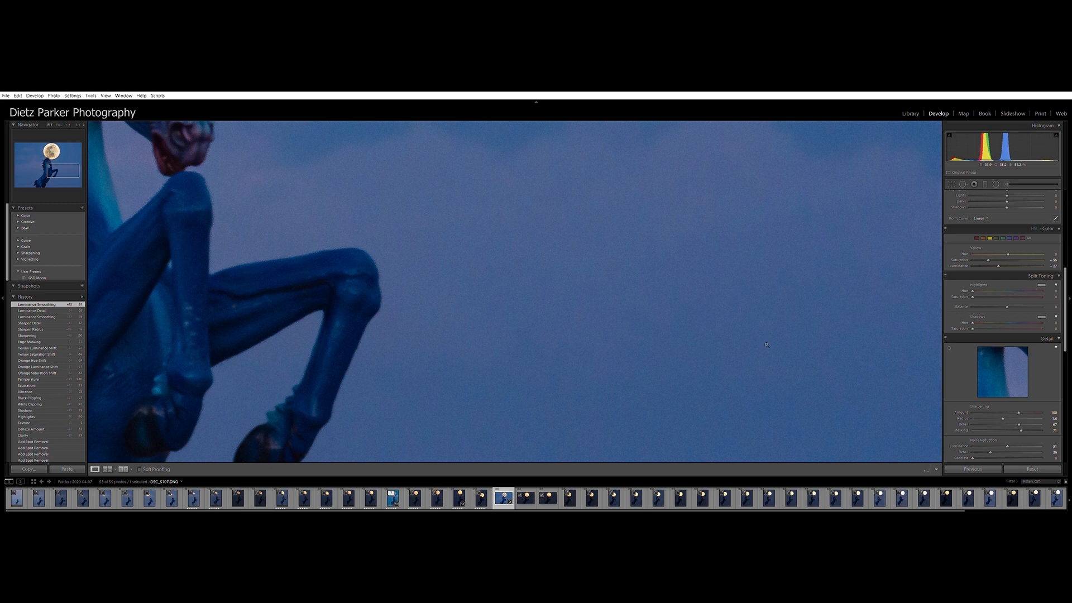
click(767, 344)
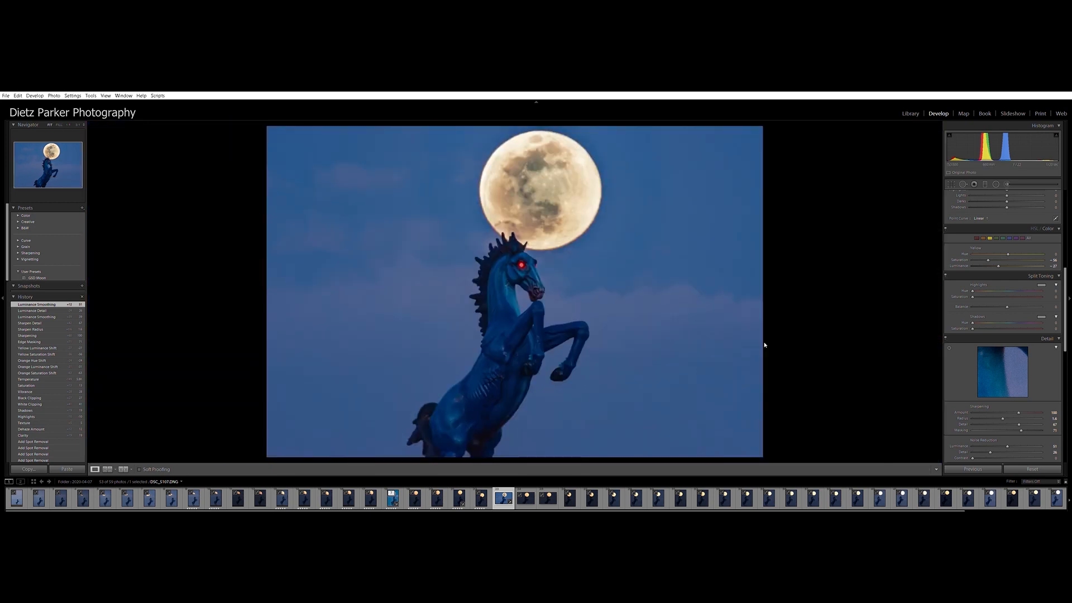
Increase the texture and sharpness of the existing radial filter on the moon and finish editing the filter.
click(996, 184)
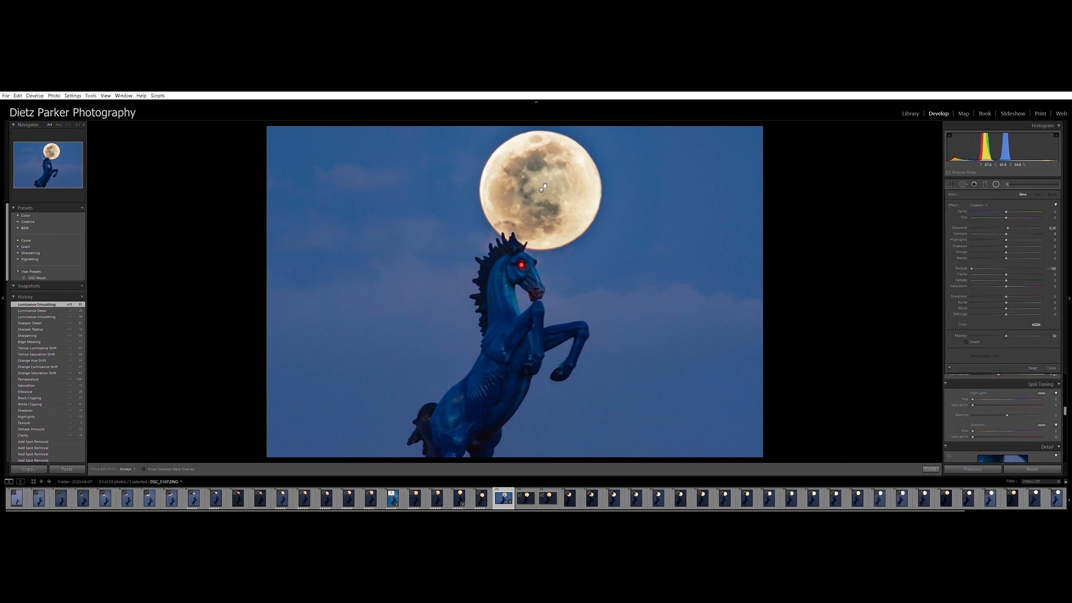
drag(541, 190, 600, 249)
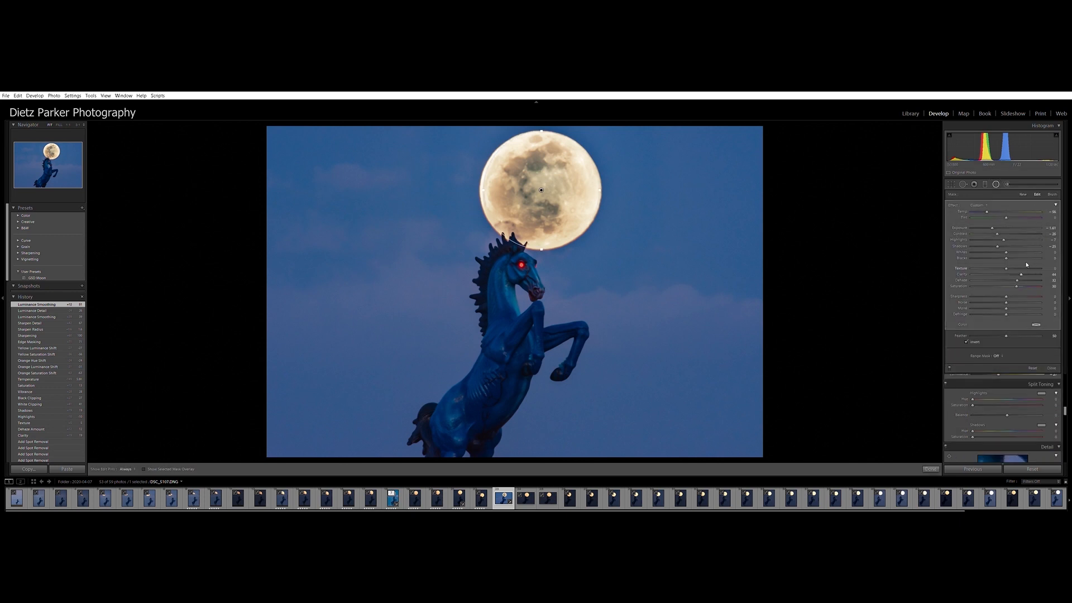
drag(1013, 263, 1015, 265)
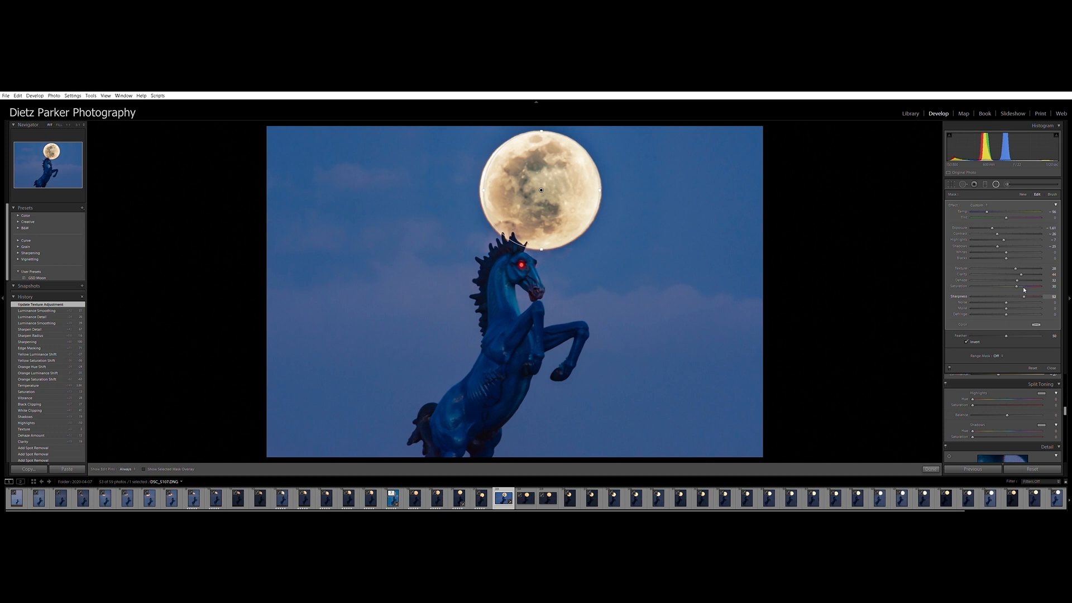
drag(1016, 287, 1017, 287)
click(929, 469)
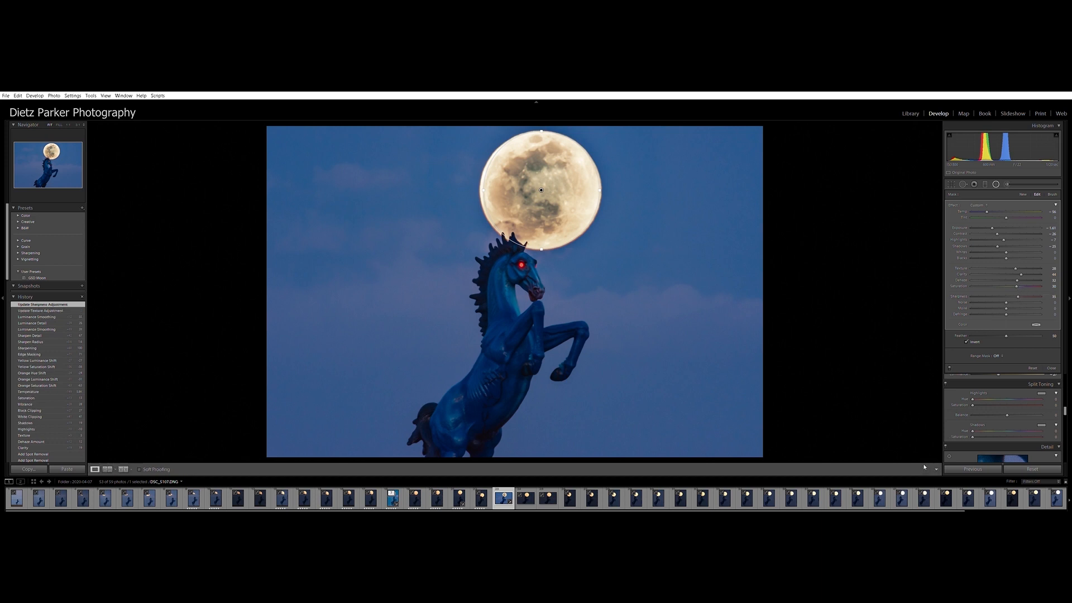
Start a new adjustment brush with raised exposure and Auto Mask on.
click(1008, 183)
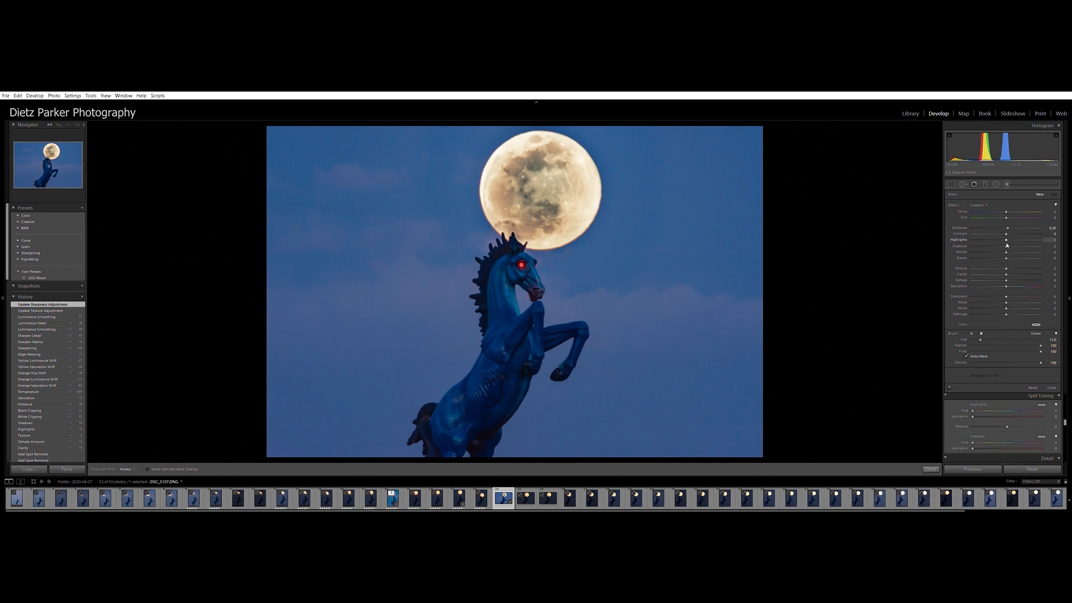
drag(1009, 222, 1013, 222)
click(749, 442)
mouse_move(728, 468)
mouse_down()
mouse_move(541, 476)
mouse_move(596, 380)
mouse_move(575, 415)
mouse_move(674, 417)
mouse_move(614, 434)
mouse_move(683, 436)
mouse_move(593, 452)
mouse_move(639, 472)
mouse_move(699, 454)
mouse_move(789, 468)
mouse_move(799, 334)
mouse_move(781, 265)
mouse_move(781, 159)
mouse_move(565, 150)
mouse_move(460, 172)
mouse_up()
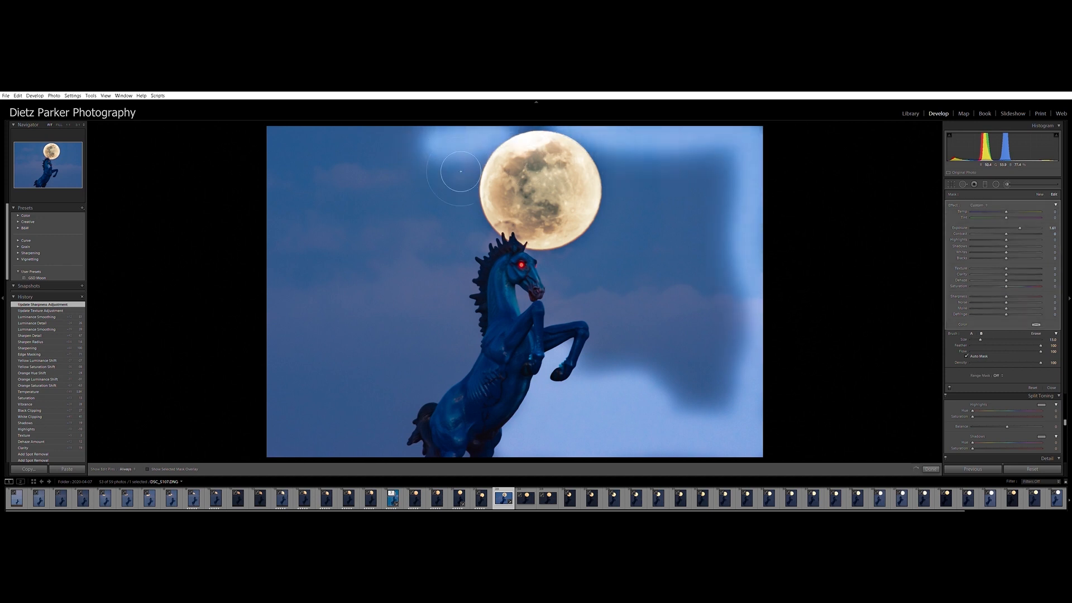
key(ctrl+z)
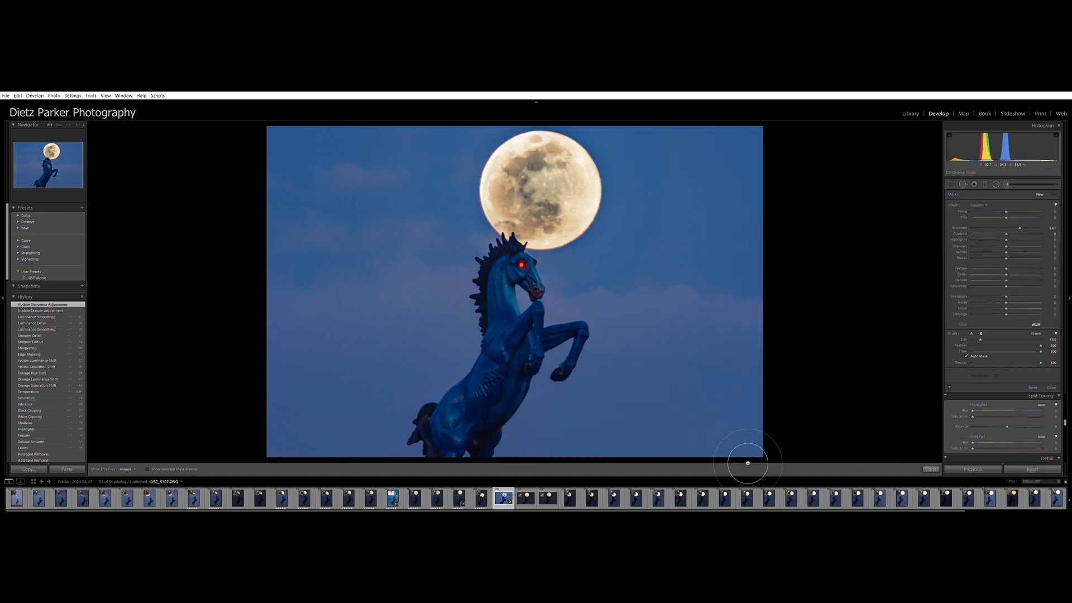
Paint the brush adjustment over the entire sky, filling in the areas around the horse and the moon.
mouse_move(690, 476)
mouse_down()
mouse_move(580, 446)
mouse_move(530, 447)
mouse_move(564, 442)
mouse_up()
mouse_move(642, 441)
mouse_down()
mouse_move(770, 433)
mouse_move(789, 445)
mouse_up()
mouse_move(591, 385)
mouse_down()
mouse_move(658, 354)
mouse_move(663, 330)
mouse_move(658, 362)
mouse_up()
mouse_move(718, 379)
mouse_down()
mouse_move(725, 351)
mouse_move(720, 399)
mouse_up()
mouse_move(786, 374)
mouse_down()
mouse_move(809, 262)
mouse_move(783, 158)
mouse_move(631, 158)
mouse_move(734, 177)
mouse_move(780, 227)
mouse_move(760, 402)
mouse_move(757, 213)
mouse_move(720, 235)
mouse_move(723, 394)
mouse_move(716, 354)
mouse_move(758, 233)
mouse_move(737, 204)
mouse_move(708, 229)
mouse_move(671, 370)
mouse_move(636, 320)
mouse_move(587, 339)
mouse_move(591, 285)
mouse_move(643, 281)
mouse_move(658, 302)
mouse_move(656, 241)
mouse_move(674, 191)
mouse_move(670, 256)
mouse_move(634, 268)
mouse_move(651, 235)
mouse_move(640, 161)
mouse_move(561, 136)
mouse_move(484, 160)
mouse_move(299, 163)
mouse_move(308, 446)
mouse_move(294, 479)
mouse_move(399, 461)
mouse_move(441, 474)
mouse_move(380, 424)
mouse_move(318, 411)
mouse_move(313, 352)
mouse_move(345, 205)
mouse_move(301, 179)
mouse_move(318, 330)
mouse_move(309, 380)
mouse_move(355, 352)
mouse_move(341, 357)
mouse_move(449, 419)
mouse_move(498, 375)
mouse_move(491, 357)
mouse_move(447, 304)
mouse_move(377, 414)
mouse_move(329, 273)
mouse_move(461, 378)
mouse_move(451, 334)
mouse_move(354, 256)
mouse_move(346, 170)
mouse_move(357, 235)
mouse_move(416, 300)
mouse_move(413, 185)
mouse_move(430, 235)
mouse_move(452, 246)
mouse_move(471, 188)
mouse_move(474, 274)
mouse_move(491, 315)
mouse_move(497, 248)
mouse_move(469, 189)
mouse_move(474, 156)
mouse_move(494, 142)
mouse_up()
drag(429, 346, 385, 225)
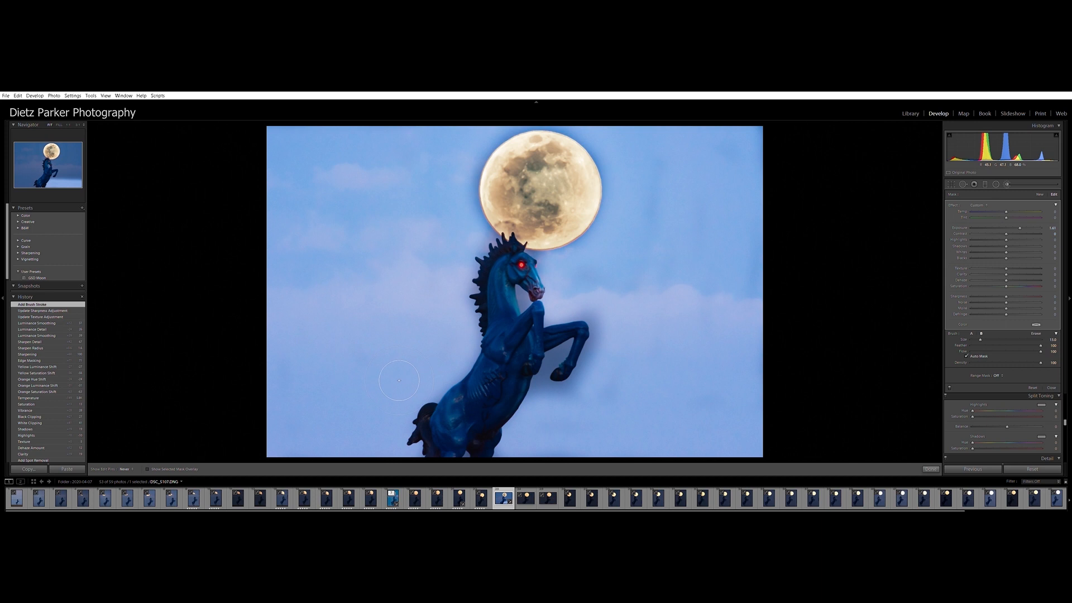
mouse_move(491, 369)
mouse_down()
mouse_move(544, 411)
mouse_move(594, 417)
mouse_move(581, 420)
mouse_move(569, 404)
mouse_move(598, 378)
mouse_move(599, 410)
mouse_up()
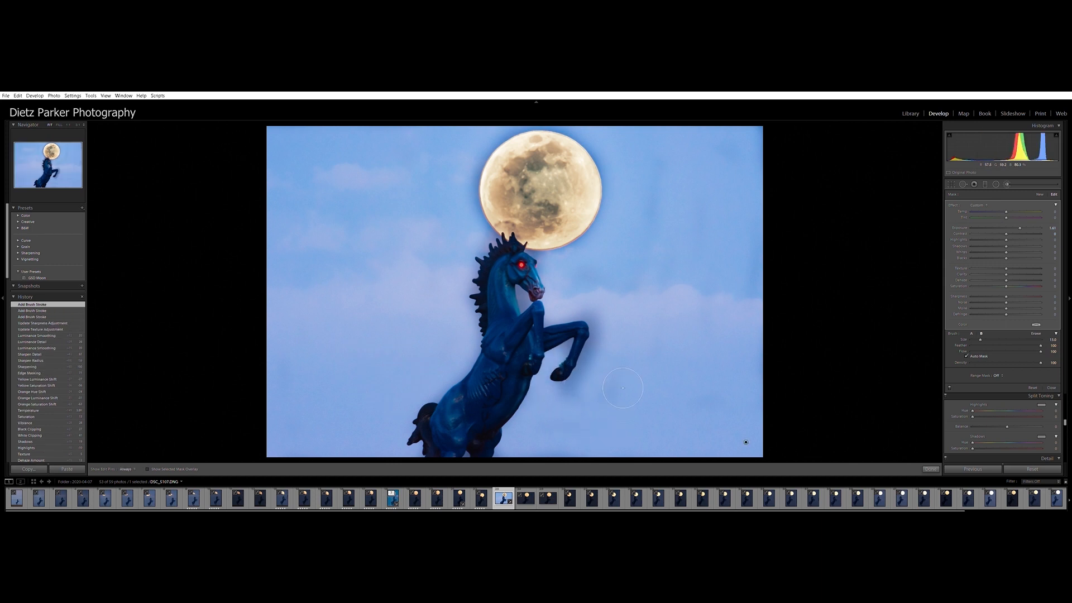
key(h)
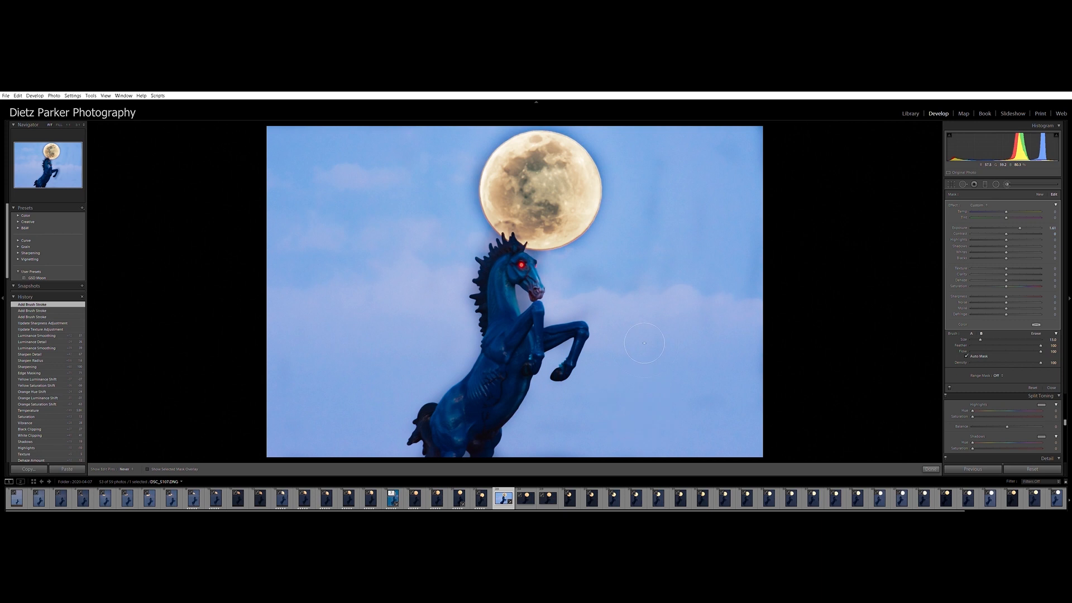
drag(535, 263, 510, 262)
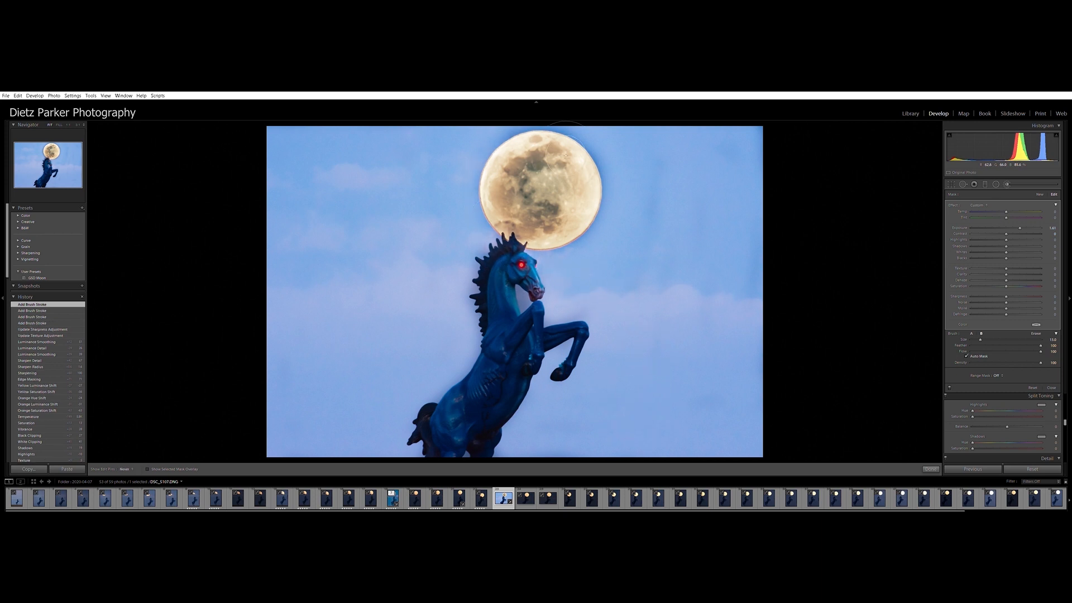
drag(642, 187, 658, 191)
key(h)
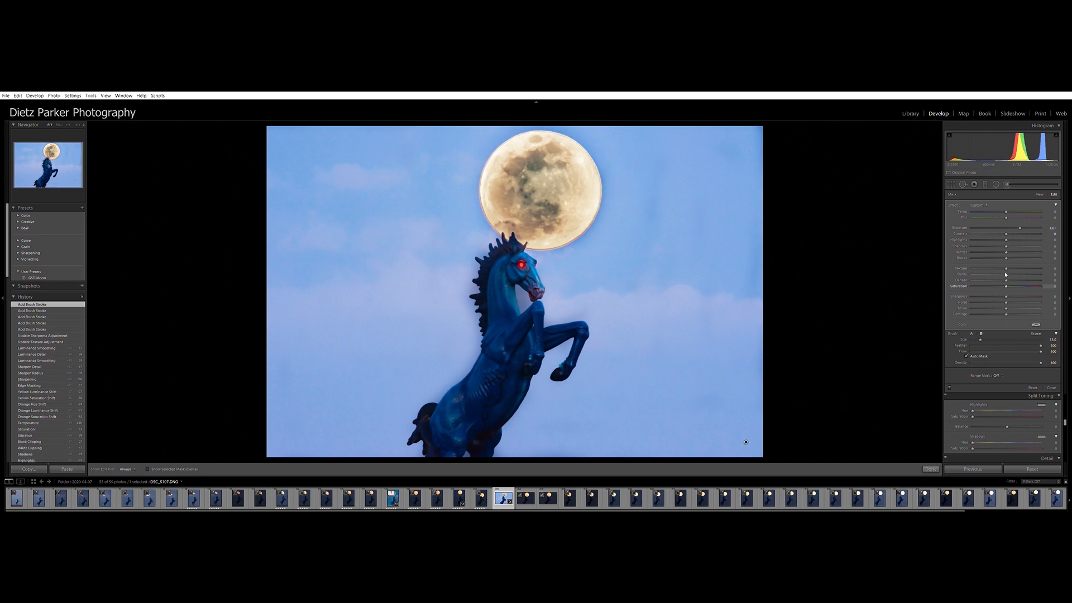
Reset the sky brush's exposure to a more moderate increase, warm its temperature slightly, shift its tint toward magenta and raise its saturation.
double_click(966, 227)
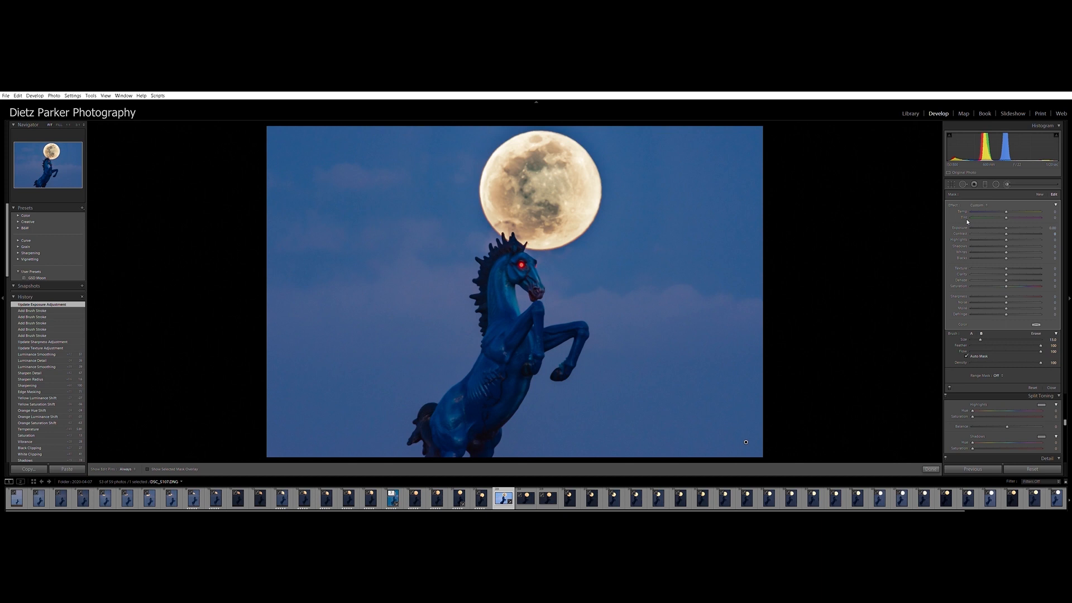
drag(1005, 228, 1016, 225)
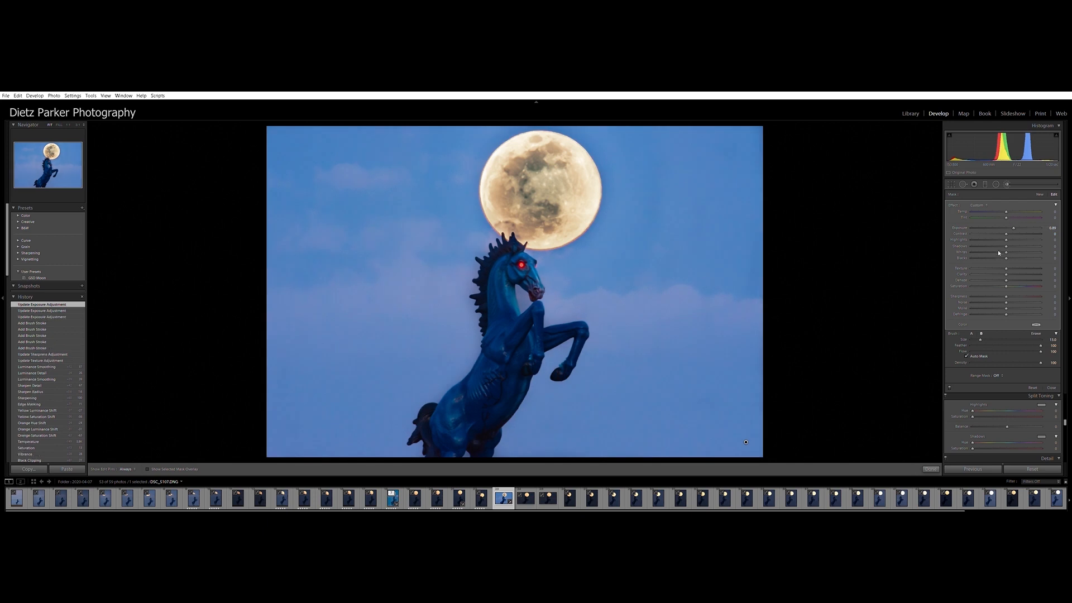
drag(1005, 206, 1008, 206)
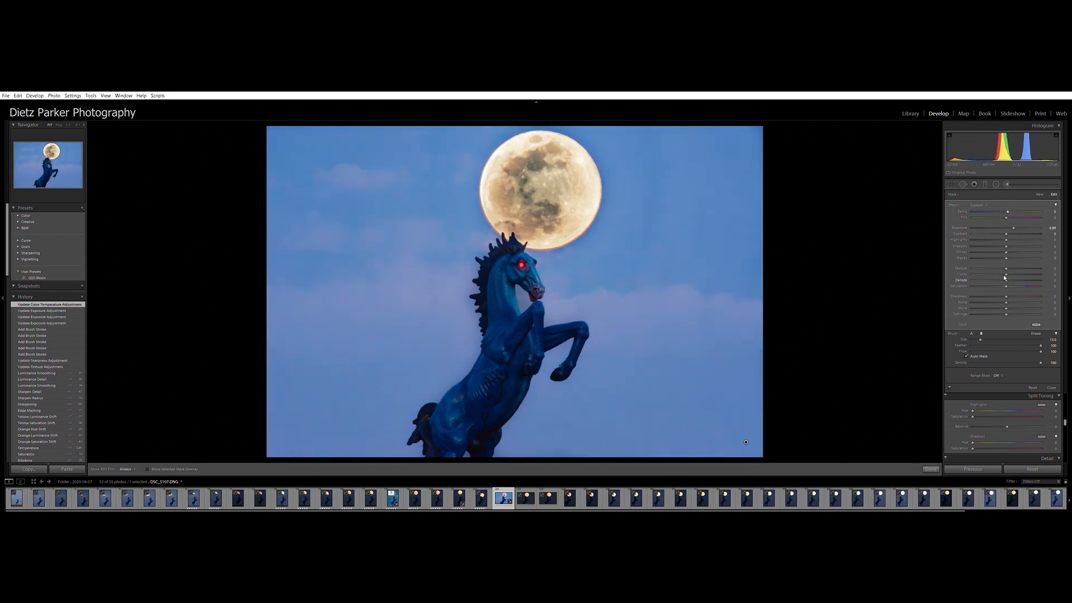
drag(1015, 212, 1016, 212)
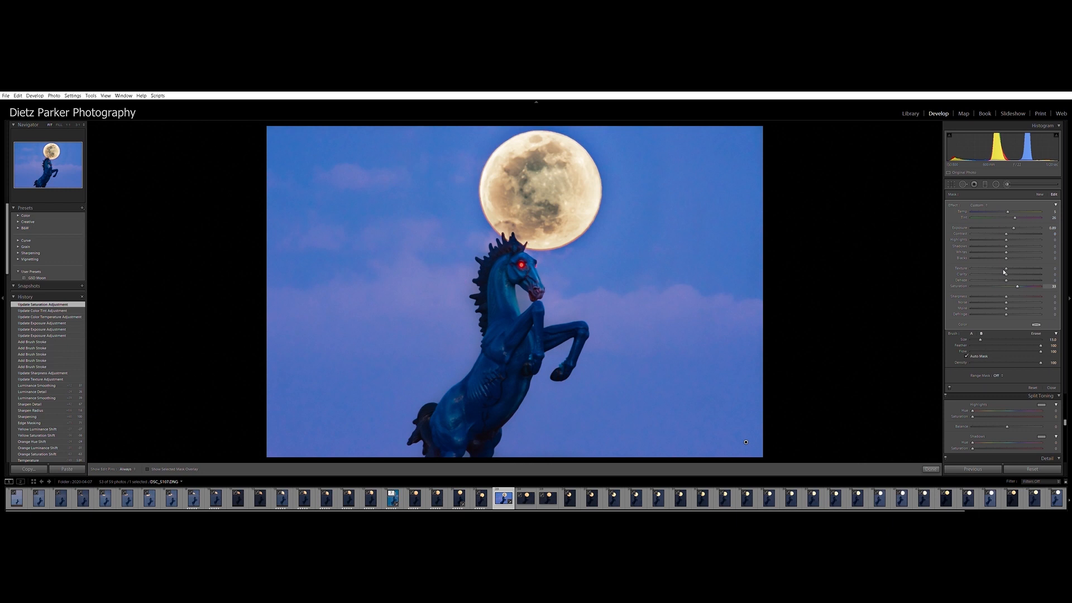
Soften the brushed sky with texture and sharpness at -100 and reduced clarity, and close the brush.
drag(1004, 263, 933, 261)
drag(1006, 296, 916, 288)
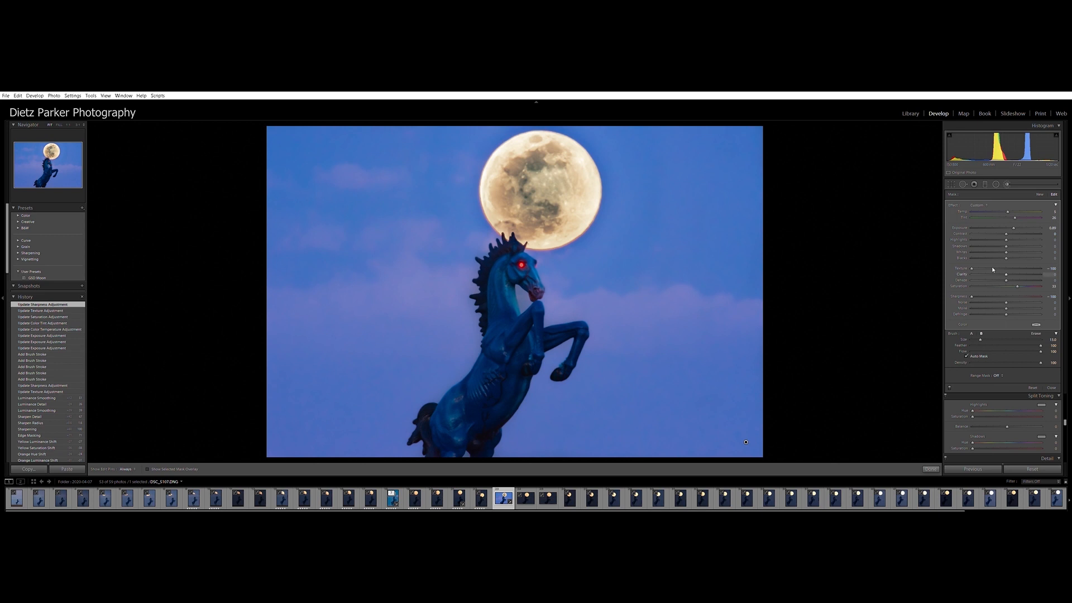
drag(990, 270, 989, 269)
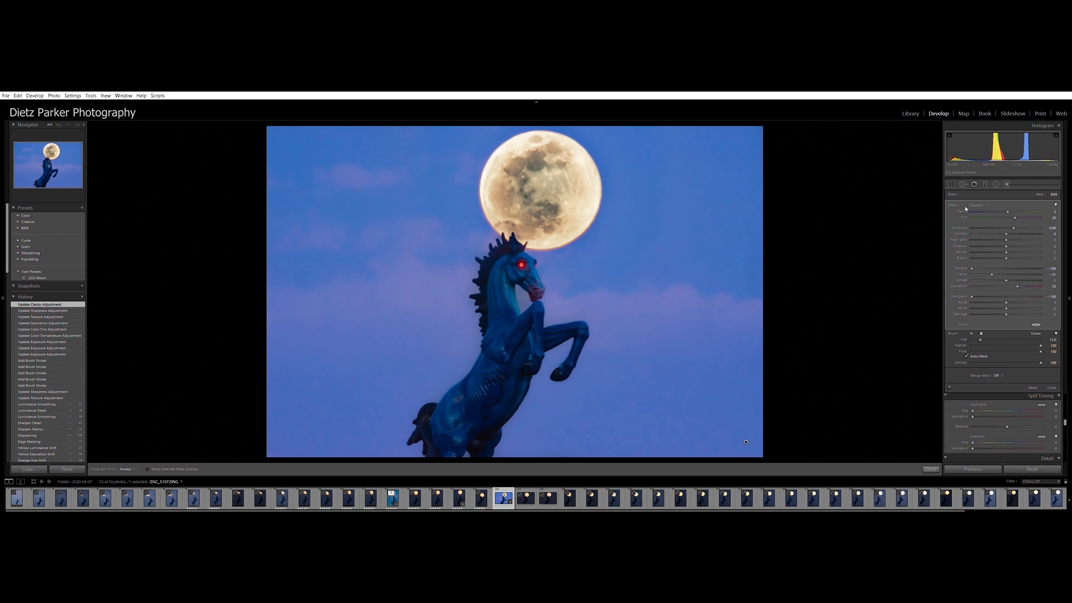
click(1006, 184)
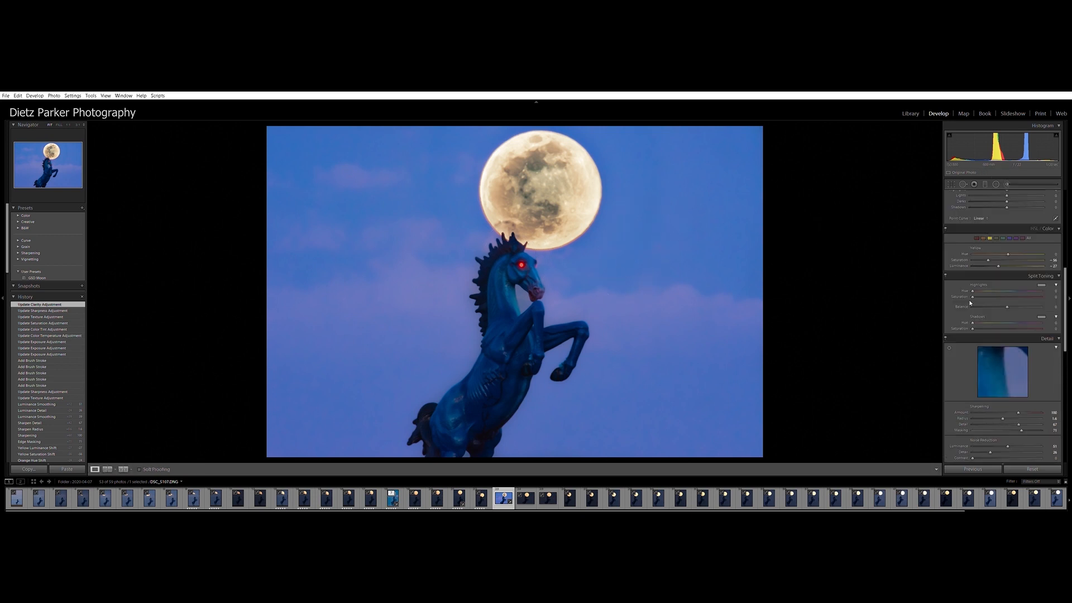
Start a new adjustment brush and set its sharpness to -100.
scroll(1005, 238, up, 10)
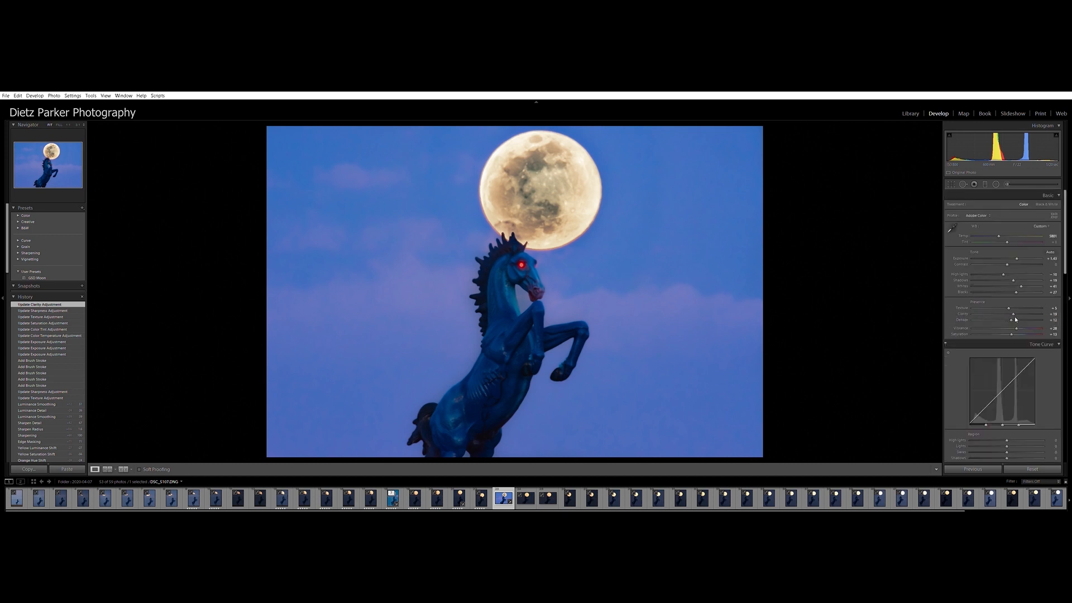
click(1007, 183)
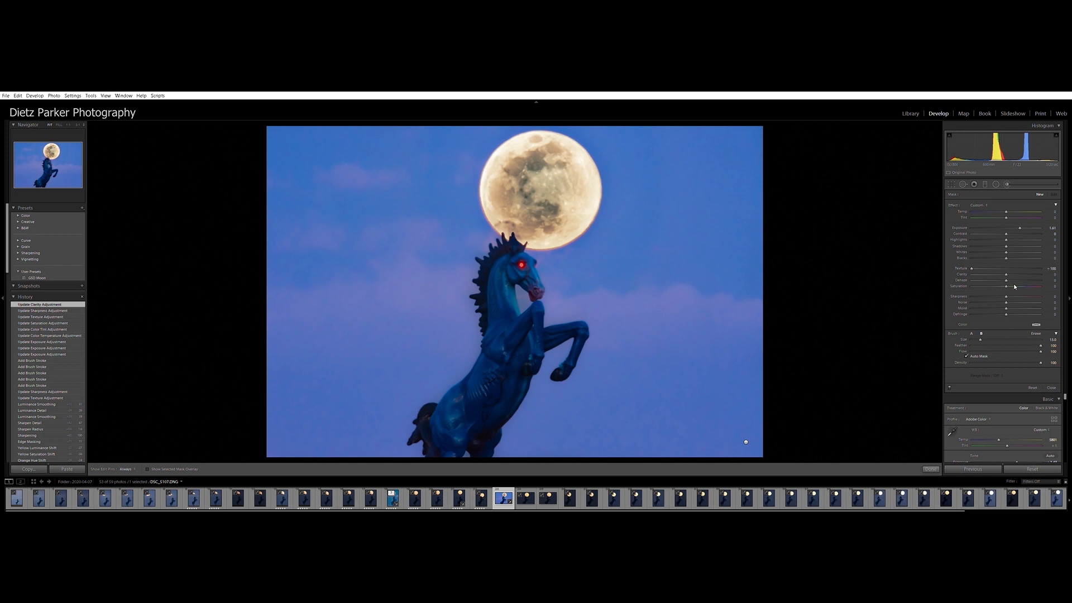
drag(967, 291, 965, 293)
Paint the new brush over the sky along the moon's lower rim and sides, on both sides of the horse's head.
key(z)
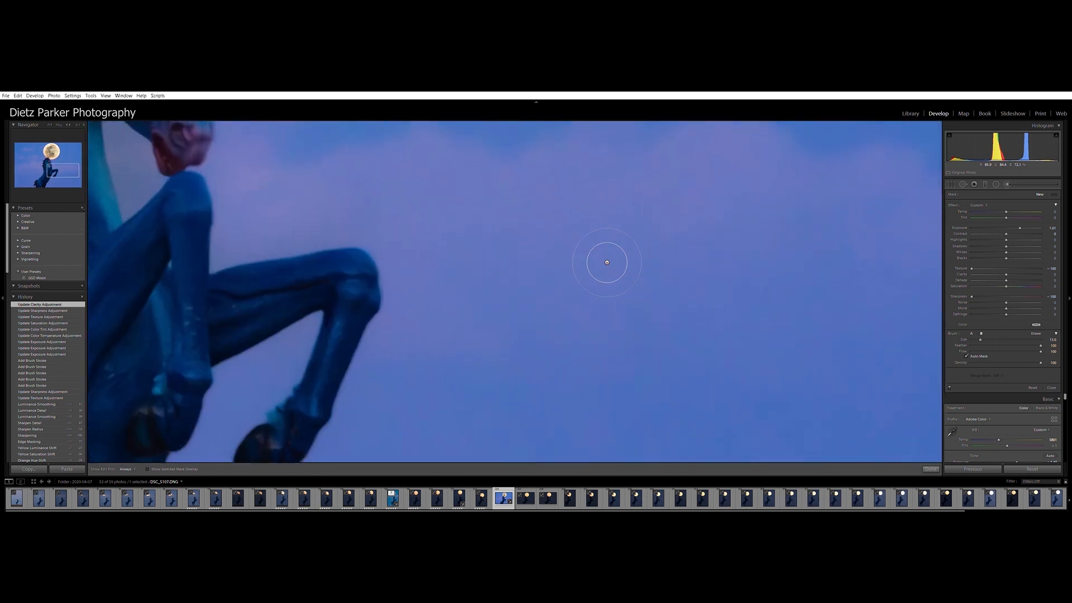
drag(50, 166, 45, 156)
mouse_move(575, 181)
mouse_down()
mouse_move(600, 168)
mouse_move(586, 201)
mouse_move(521, 259)
mouse_move(452, 290)
mouse_move(371, 307)
mouse_move(330, 293)
mouse_move(304, 268)
mouse_up()
mouse_move(423, 296)
mouse_down()
mouse_move(501, 274)
mouse_move(537, 242)
mouse_move(519, 256)
mouse_up()
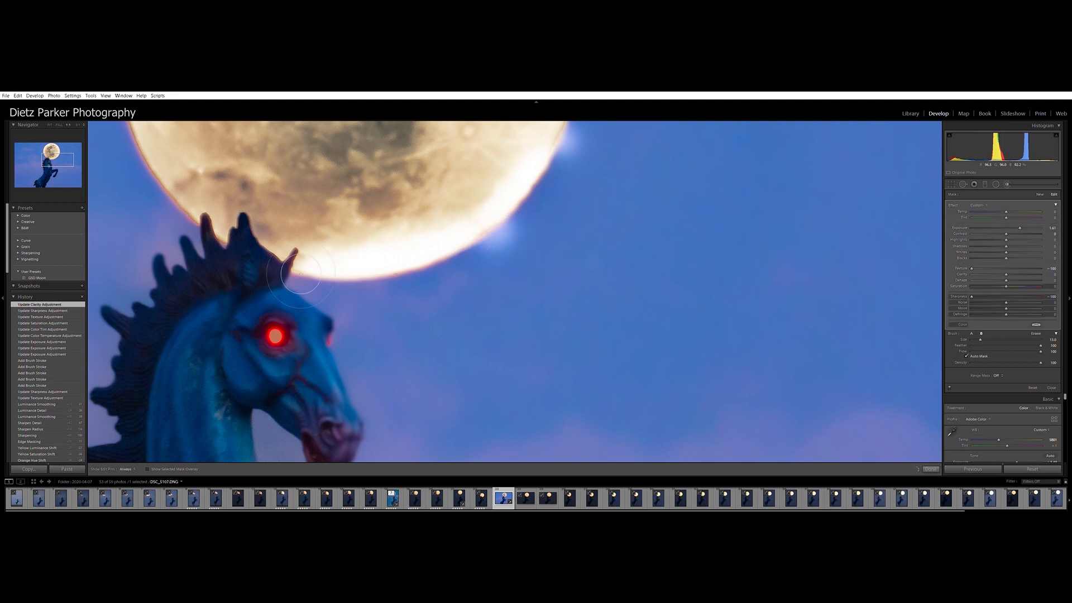
mouse_move(199, 214)
mouse_down()
mouse_move(140, 145)
mouse_move(193, 215)
mouse_move(161, 163)
mouse_move(168, 212)
mouse_up()
drag(63, 155, 60, 151)
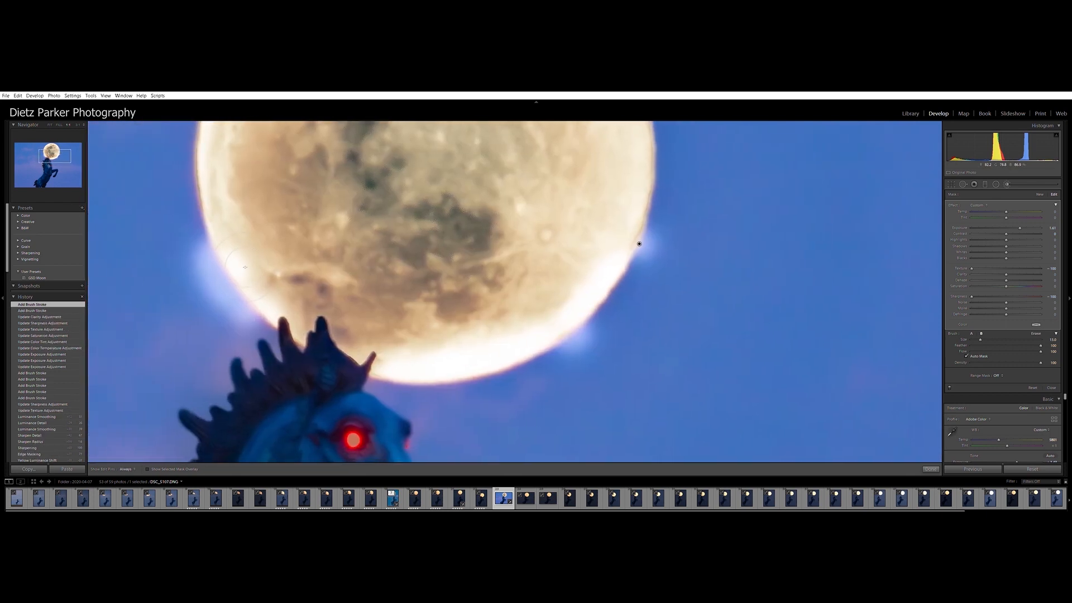
mouse_move(231, 209)
mouse_down()
mouse_move(185, 167)
mouse_move(179, 145)
mouse_move(198, 151)
mouse_move(234, 233)
mouse_up()
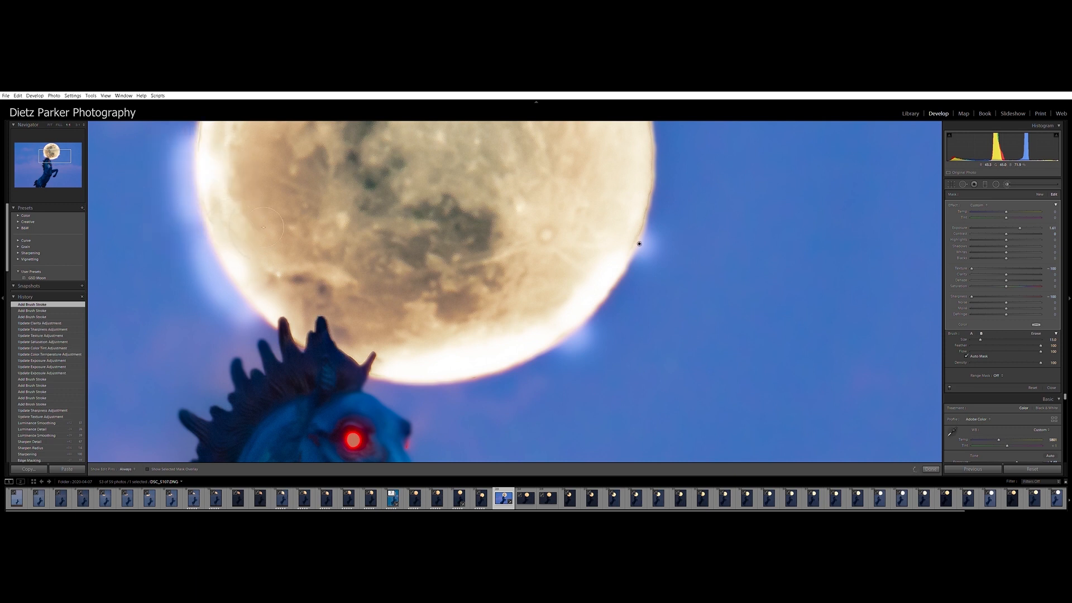
drag(675, 259, 684, 208)
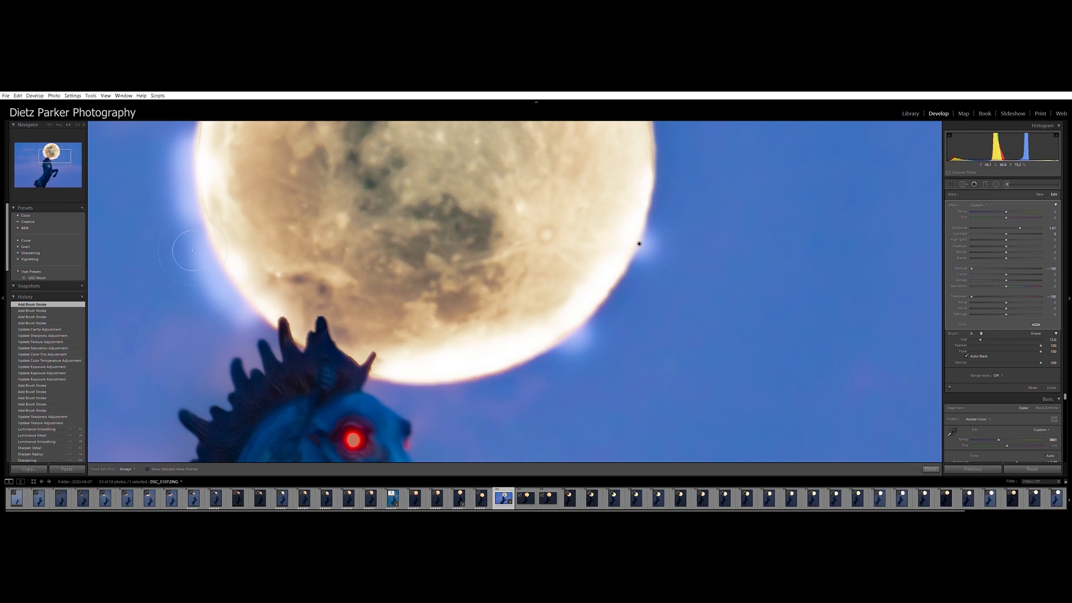
Reset the moon-edge brush's exposure to a slight increase, lower its saturation, cool its temperature and finish the brush edit.
key(z)
double_click(1010, 227)
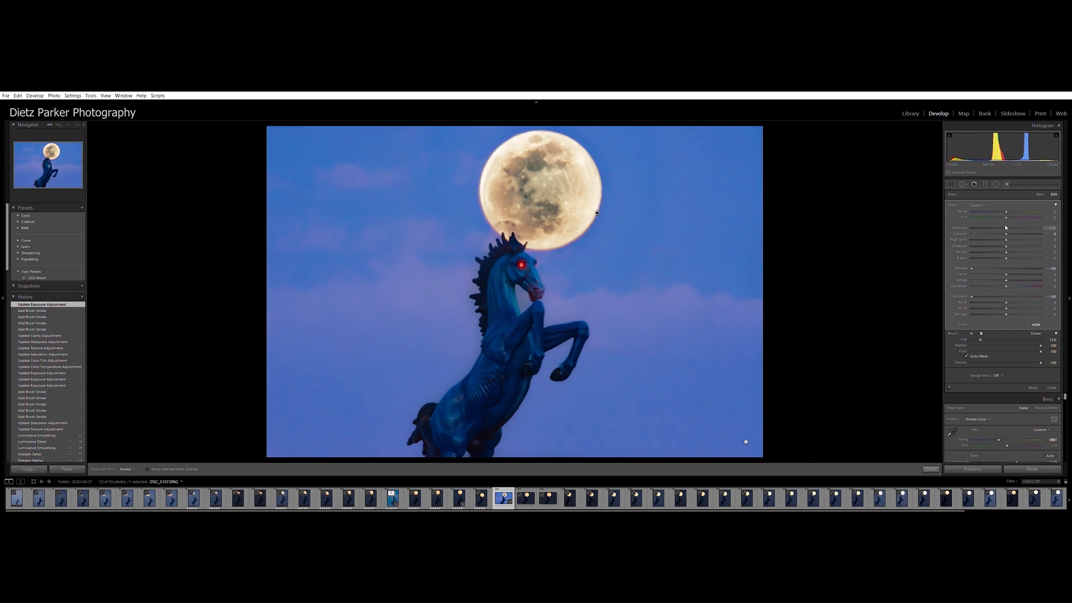
drag(1009, 221, 1010, 221)
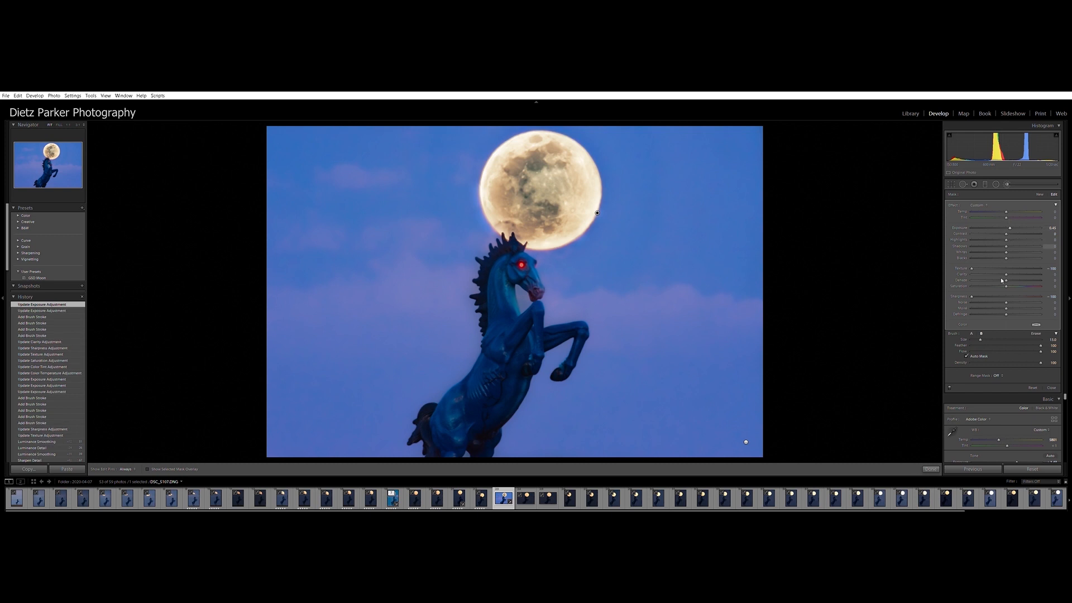
drag(994, 280, 1000, 278)
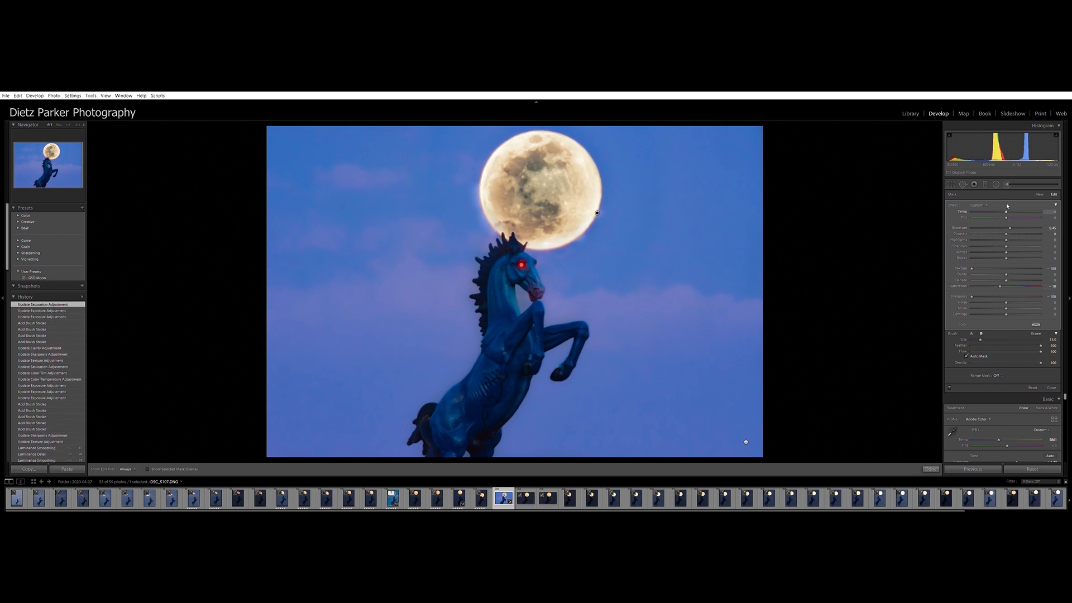
drag(998, 206, 995, 206)
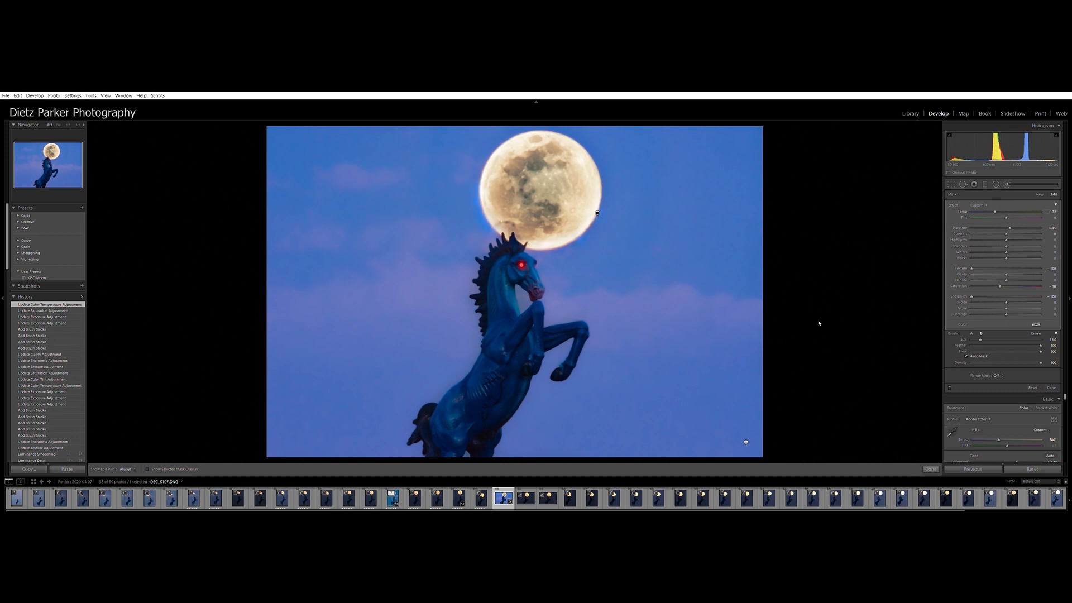
click(930, 469)
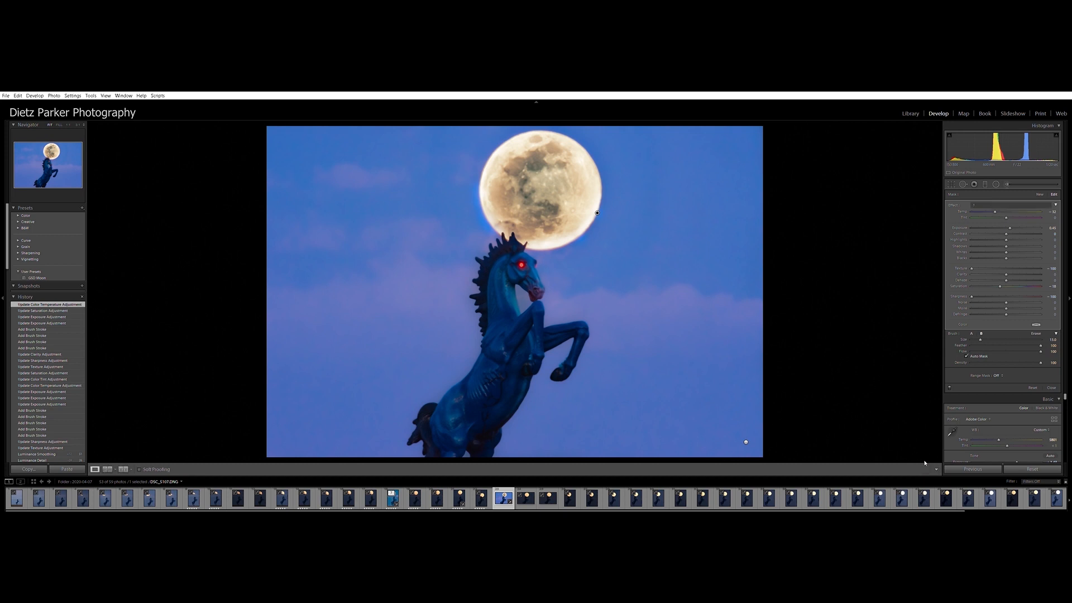